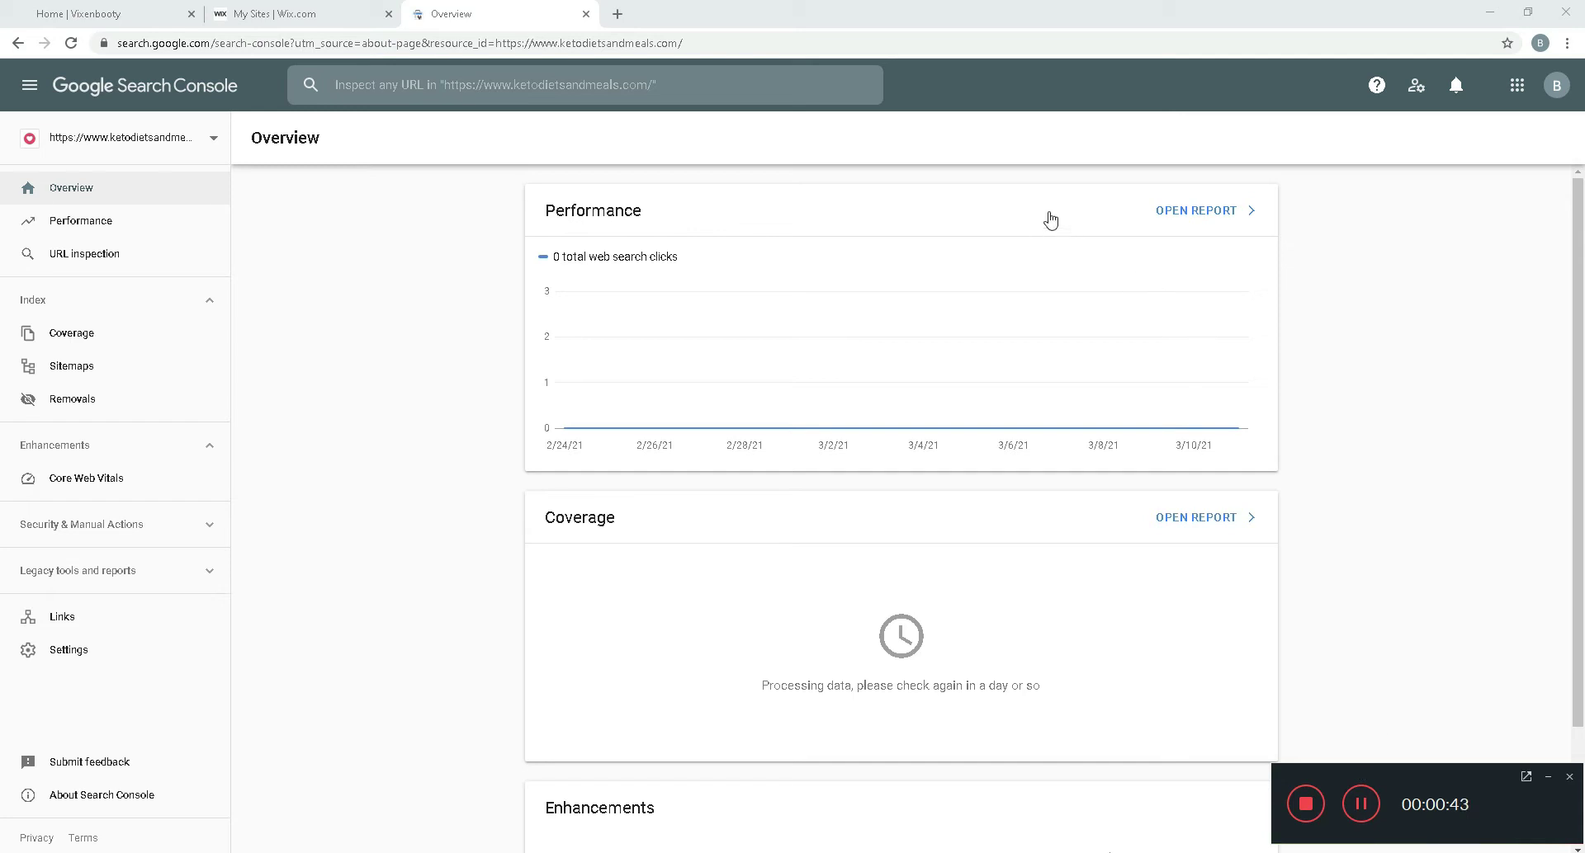
Step: Switch to the Wix dashboard and open the domain management page from the Vixenbooty site's settings
click(290, 19)
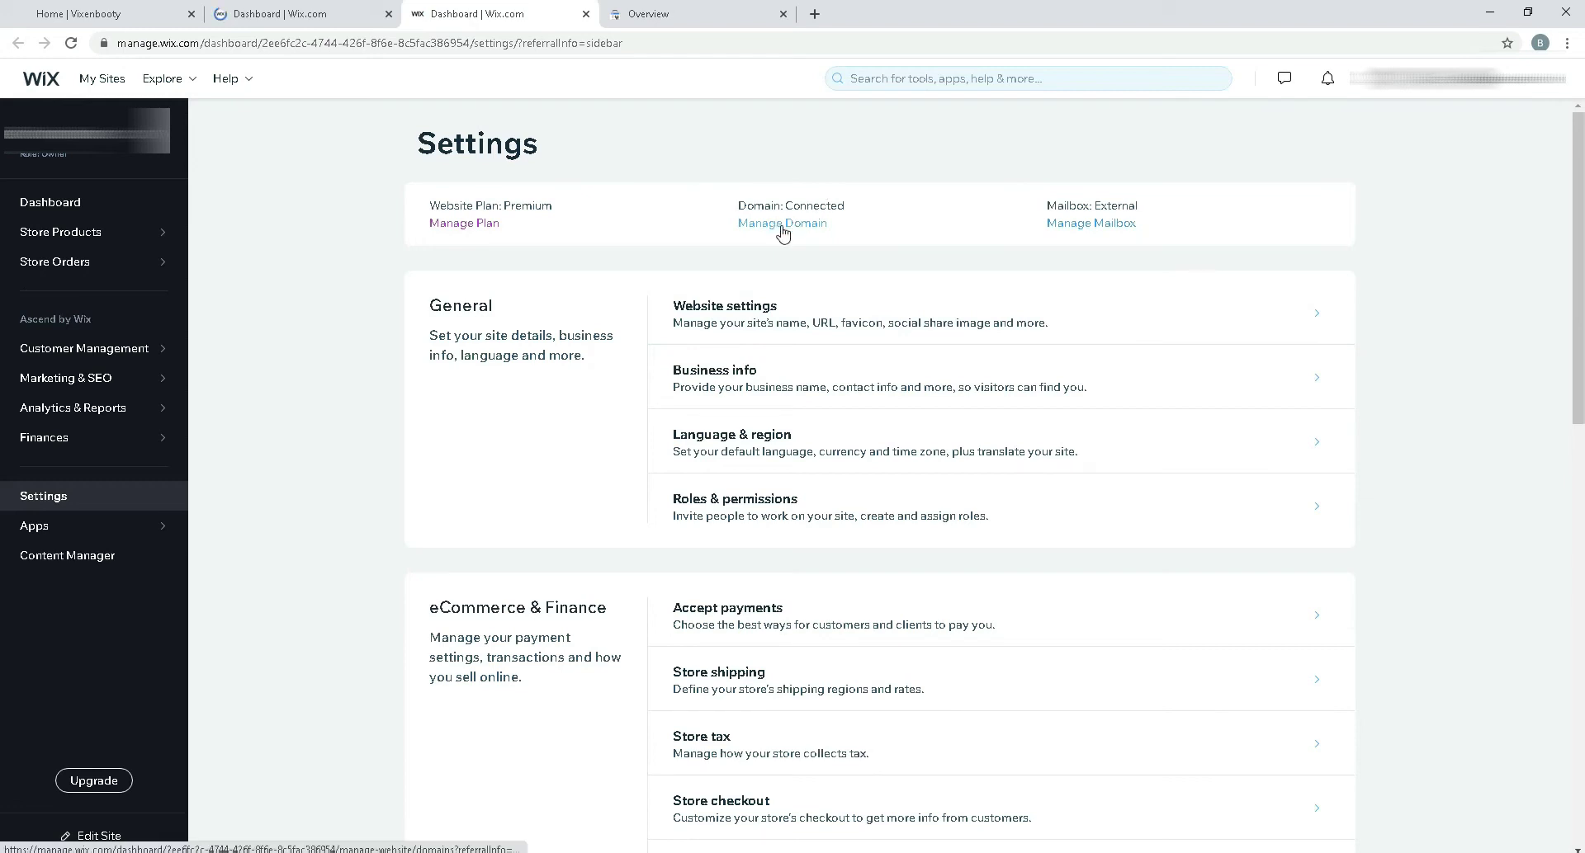
click(782, 228)
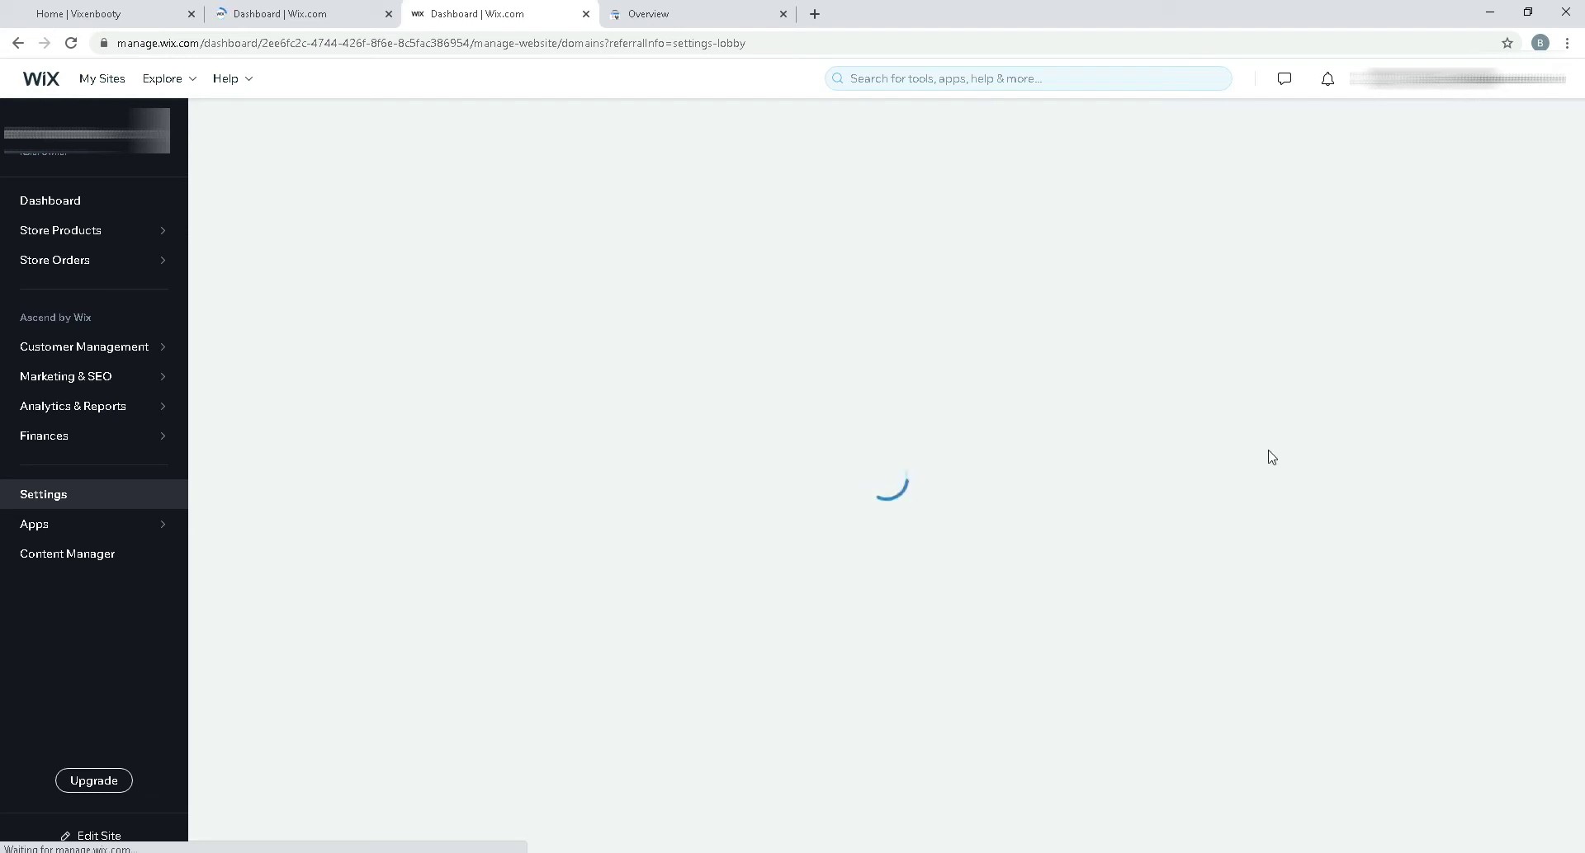
key(ctrl+Tab)
click(477, 9)
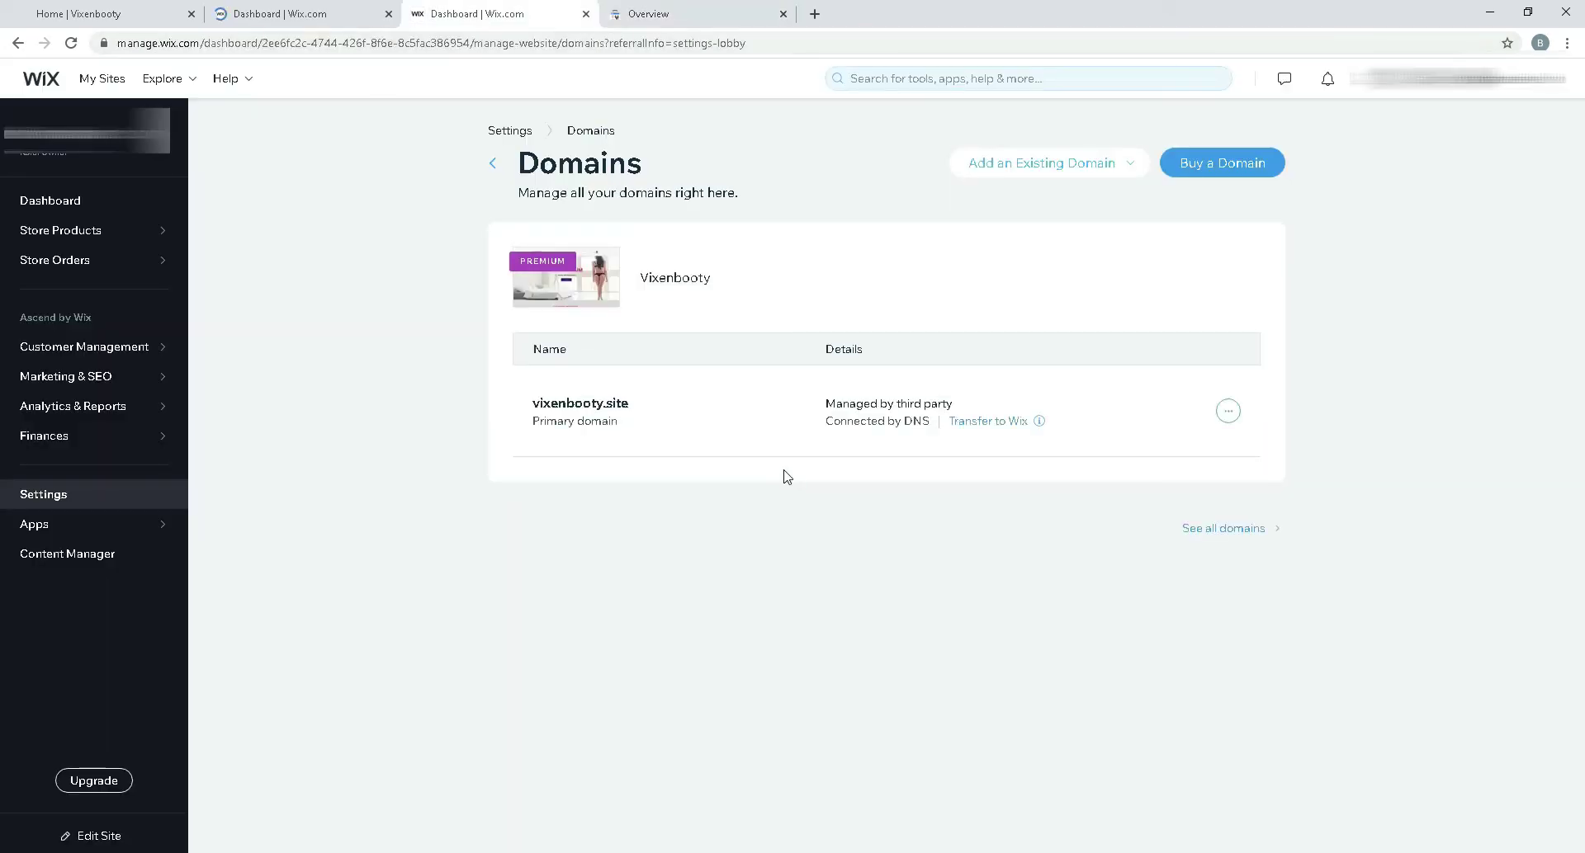
Step: Open the DNS records management page for the primary domain vixenbooty.site
click(1227, 411)
click(1413, 454)
click(1230, 417)
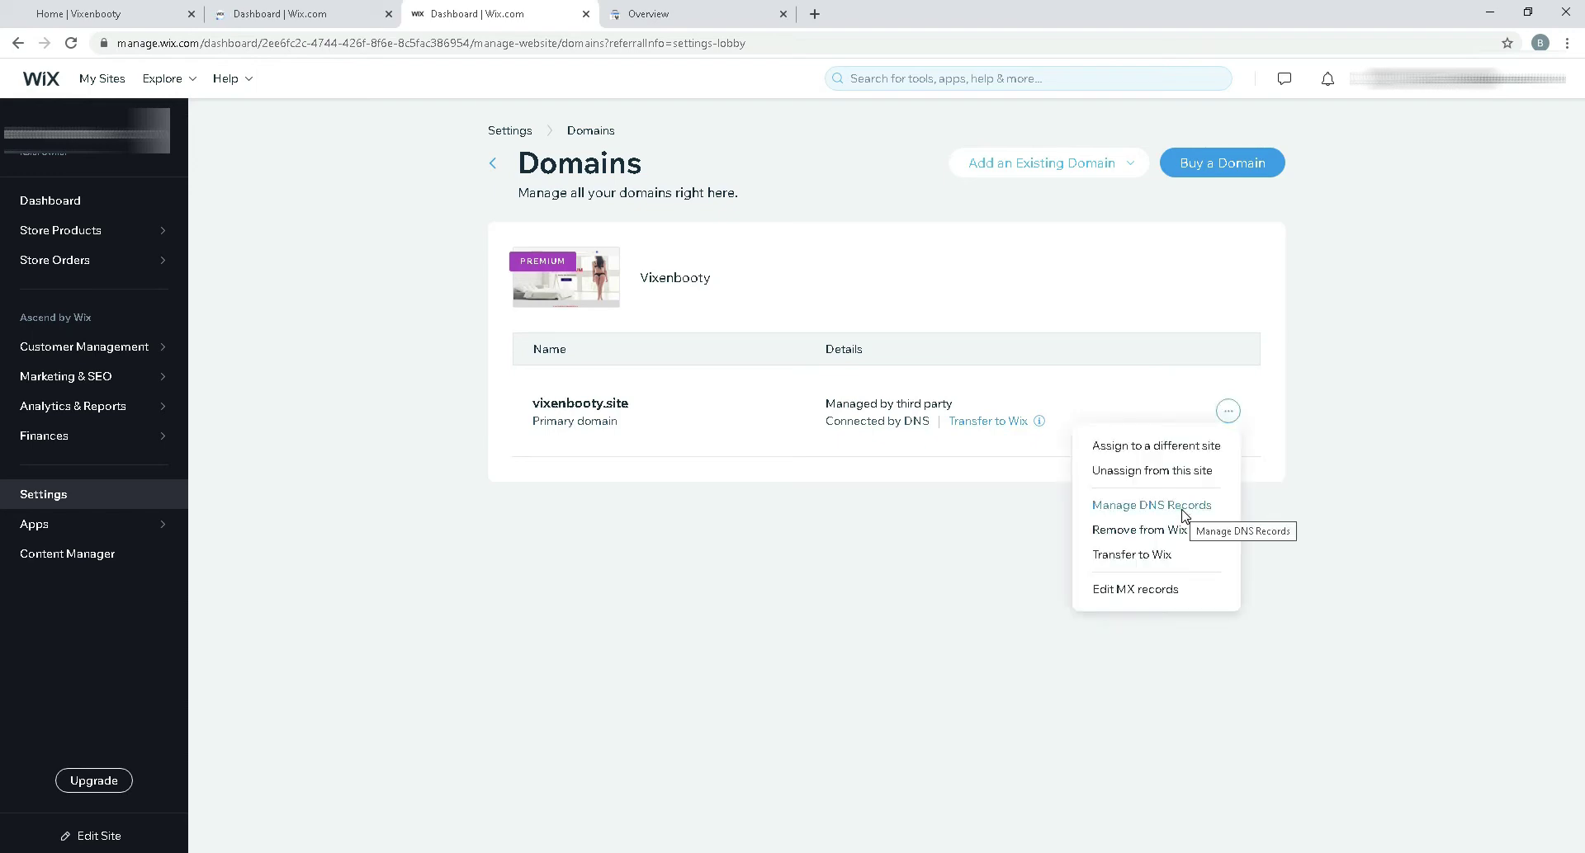
click(1184, 506)
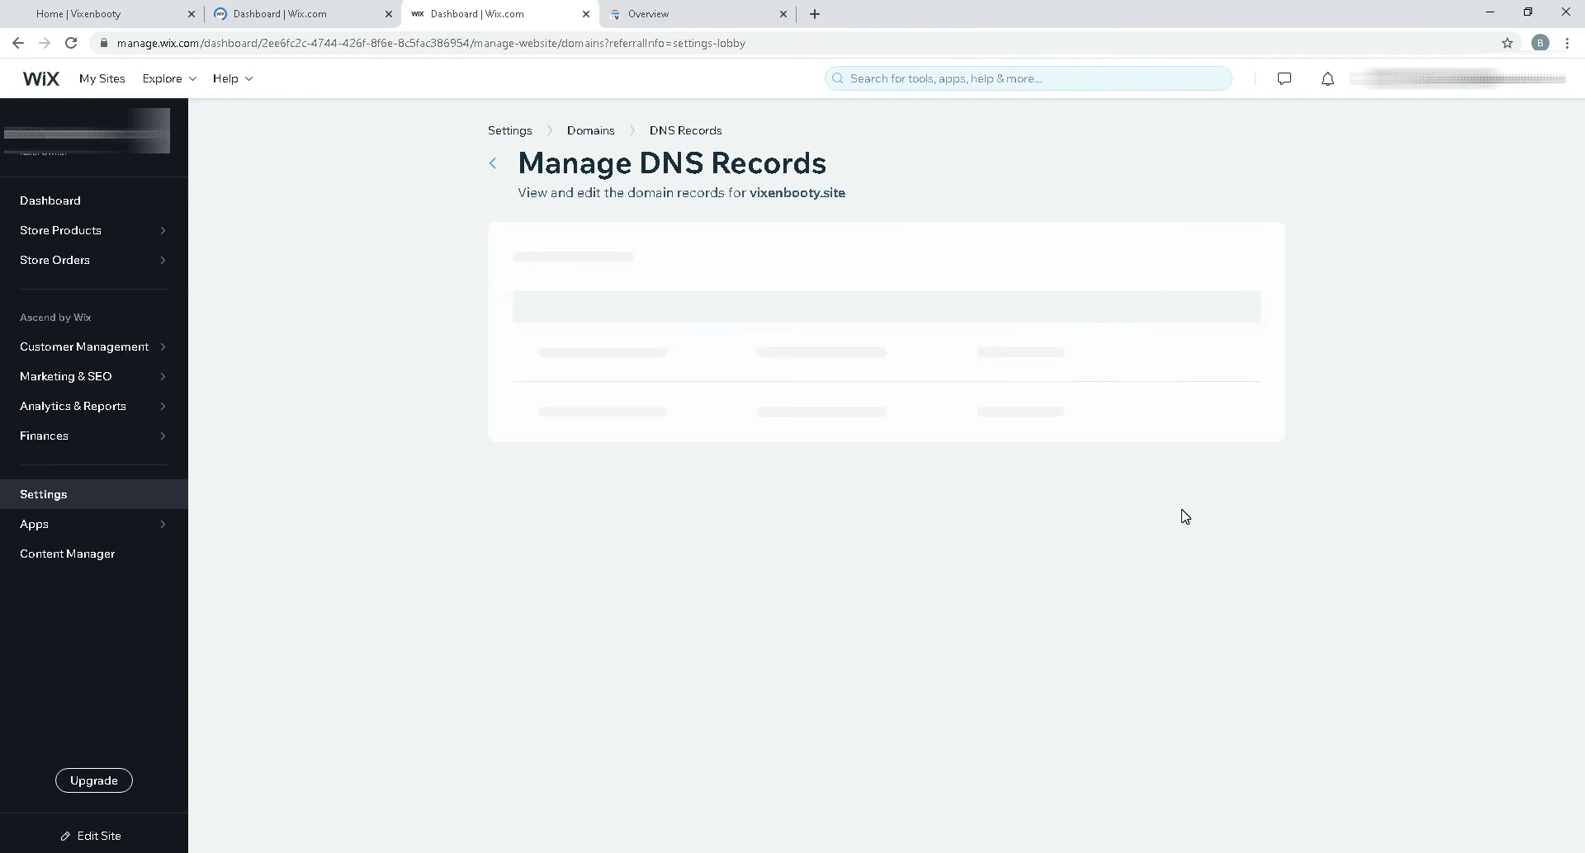
Step: Start a new record in the TXT (Text) section of the DNS records
scroll(589, 598, down, 2)
drag(554, 558, 513, 560)
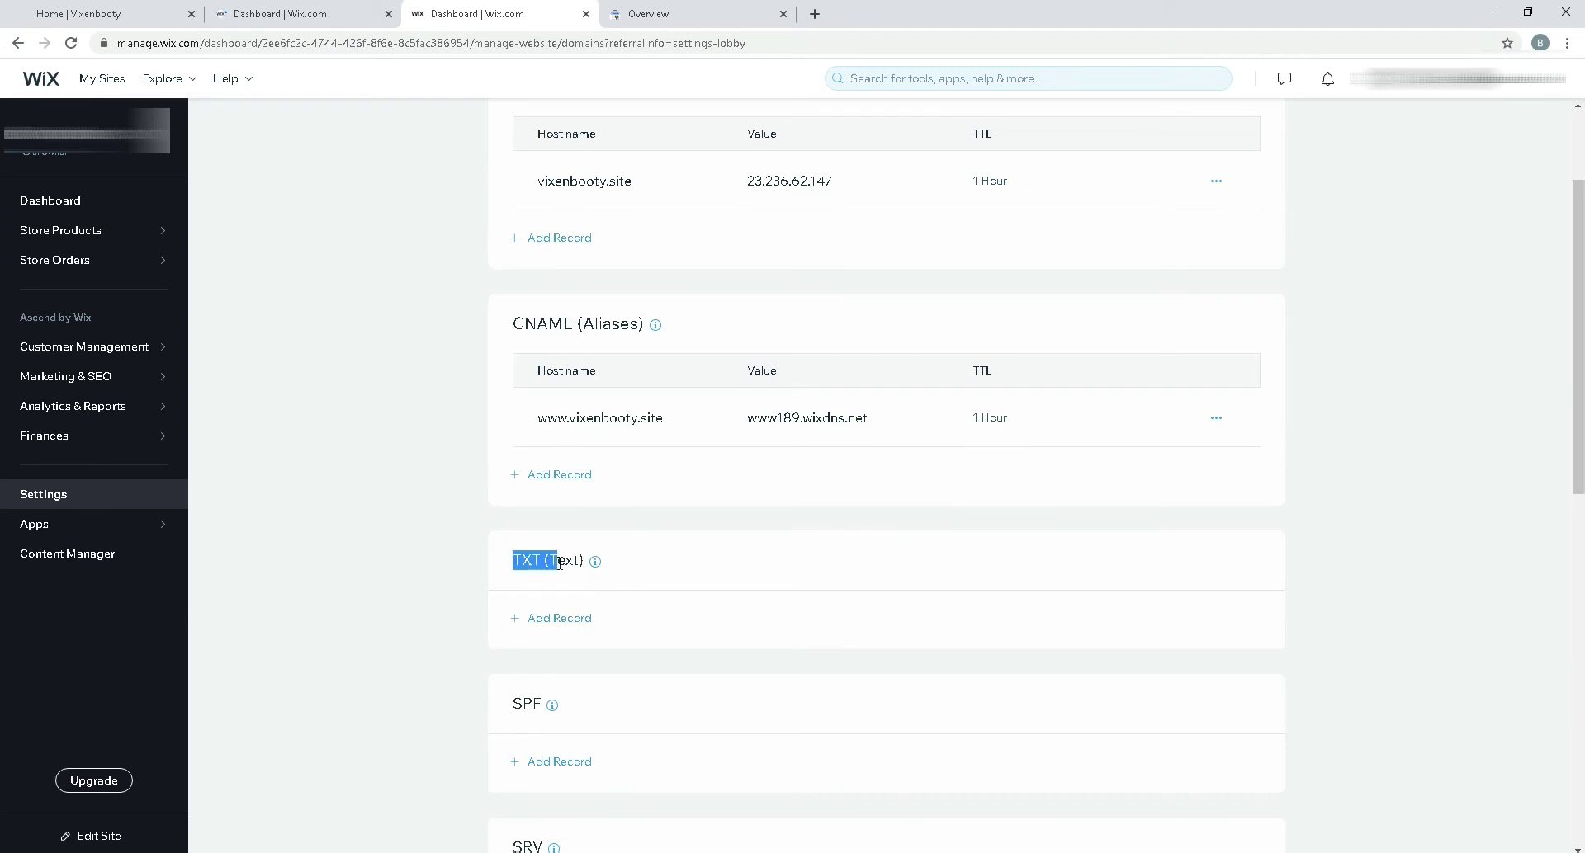
click(544, 619)
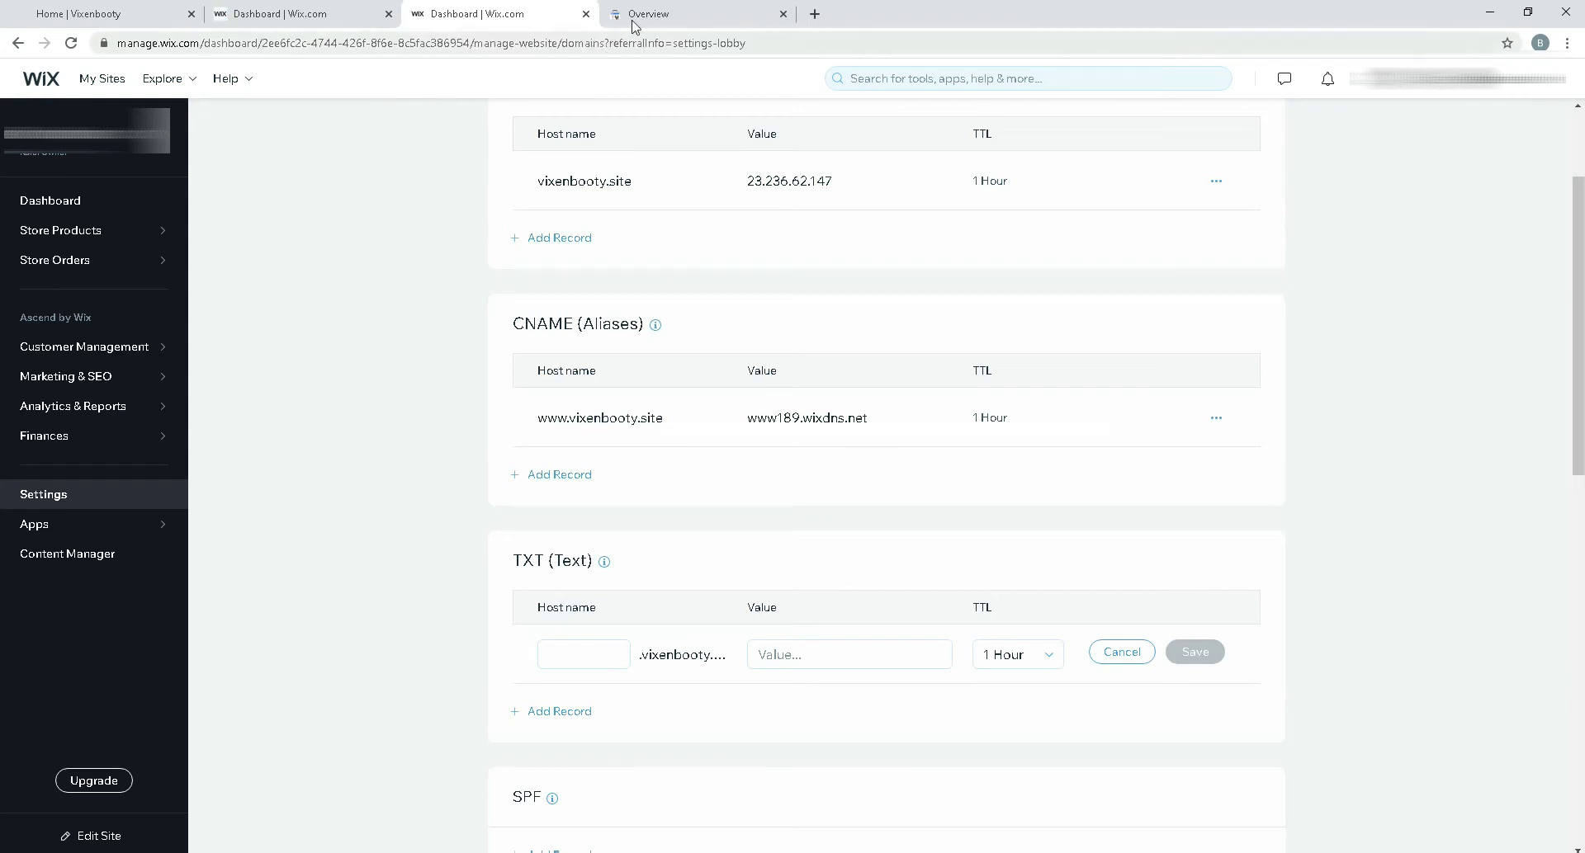
Step: Switch to Google Search Console and start adding a new property
click(663, 7)
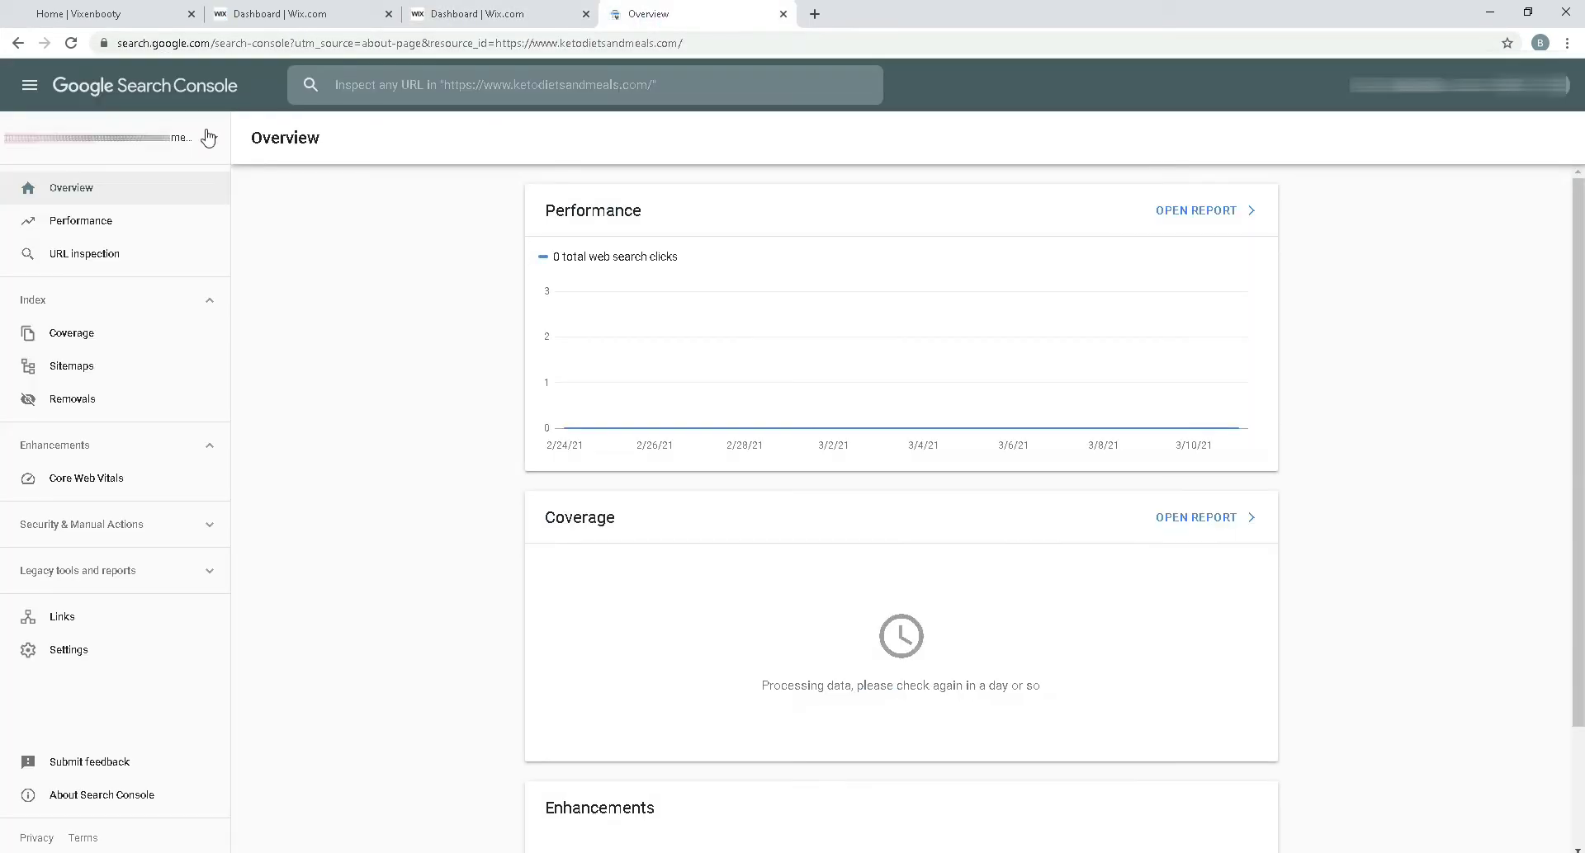
click(193, 135)
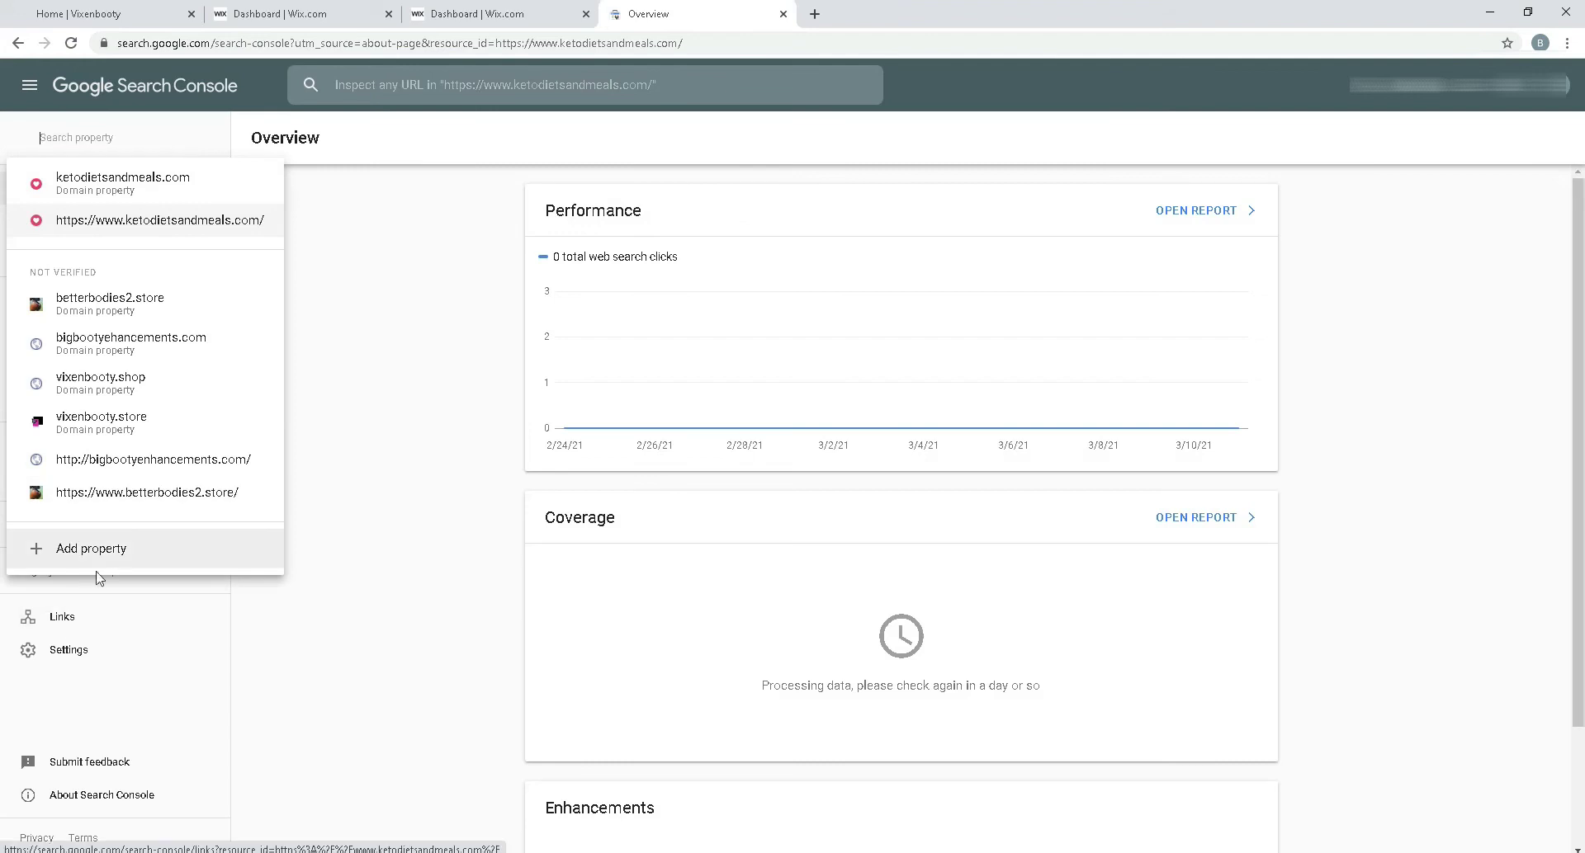
click(102, 563)
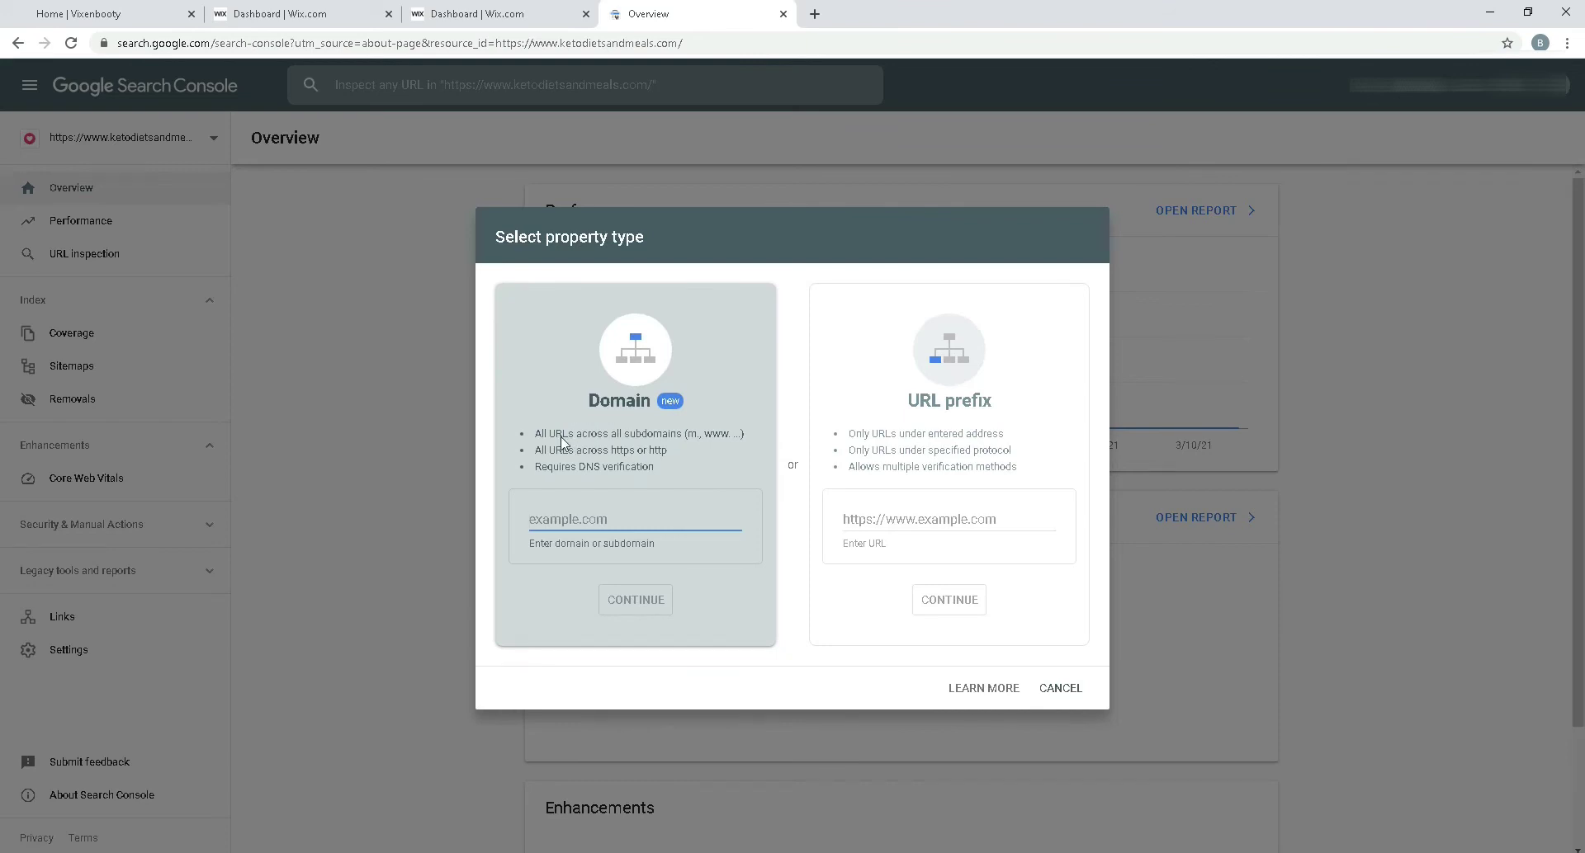
Step: Review the Domain property requirements and submit vixenbooty.site as a Domain property
drag(561, 435, 700, 438)
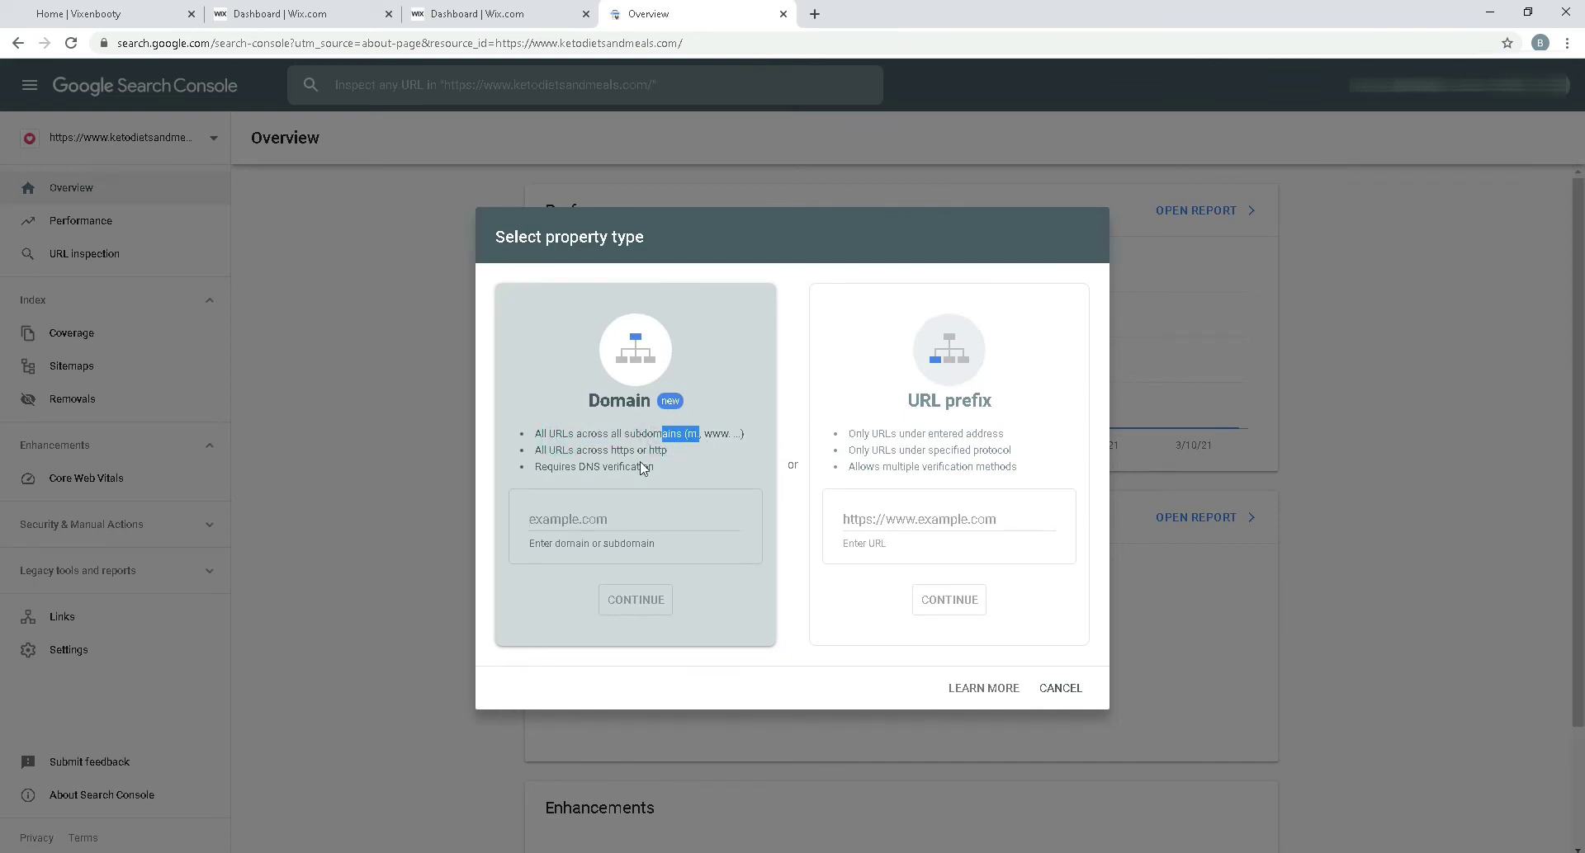
drag(549, 458, 654, 467)
click(578, 464)
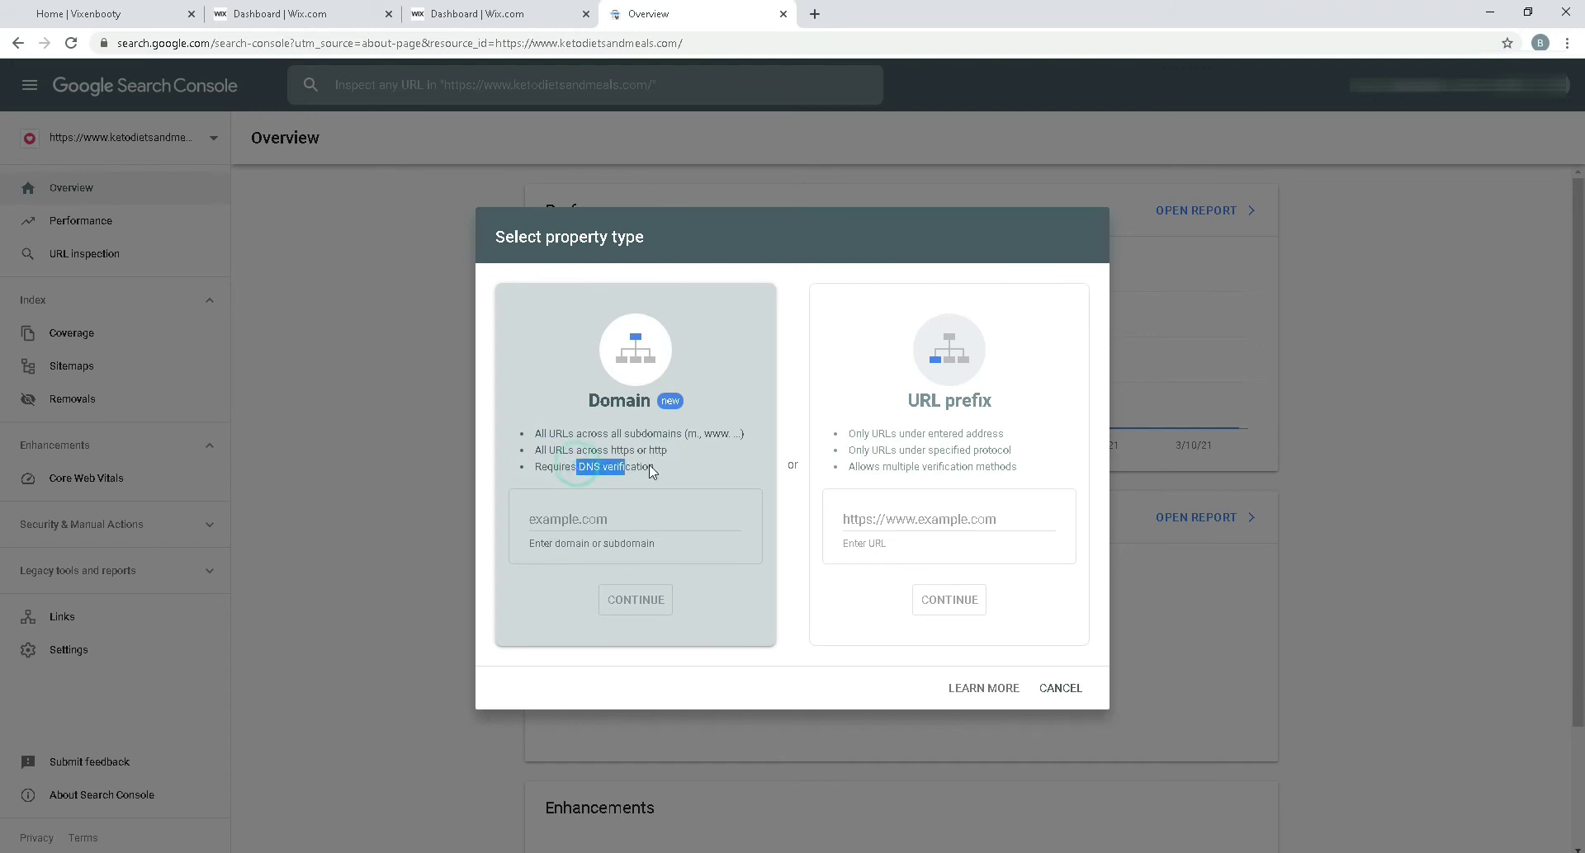
click(647, 517)
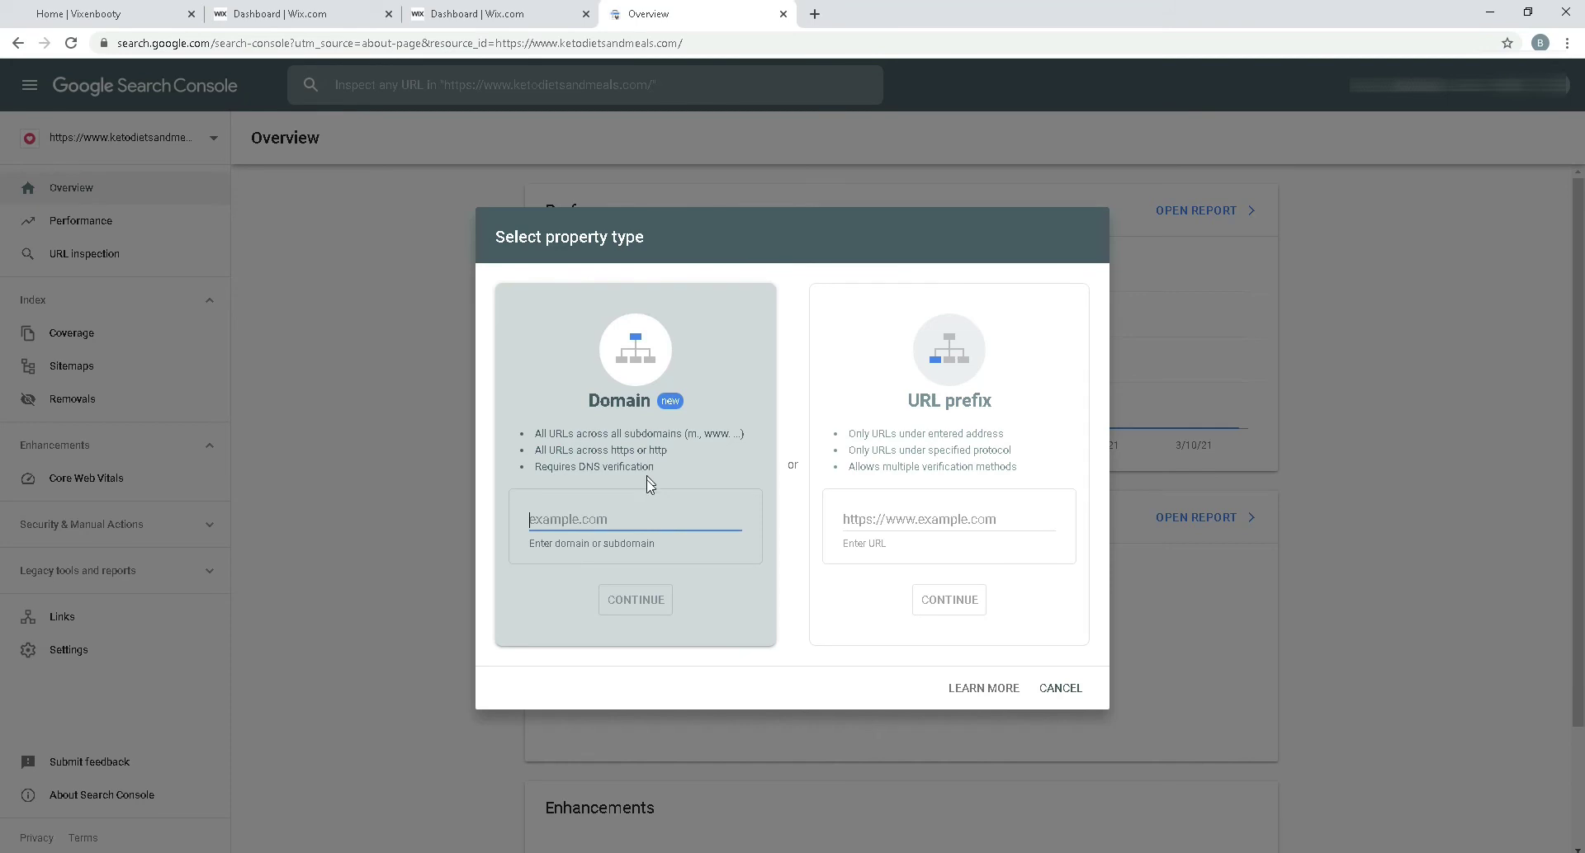
text(www.vixenbooty.site)
click(655, 615)
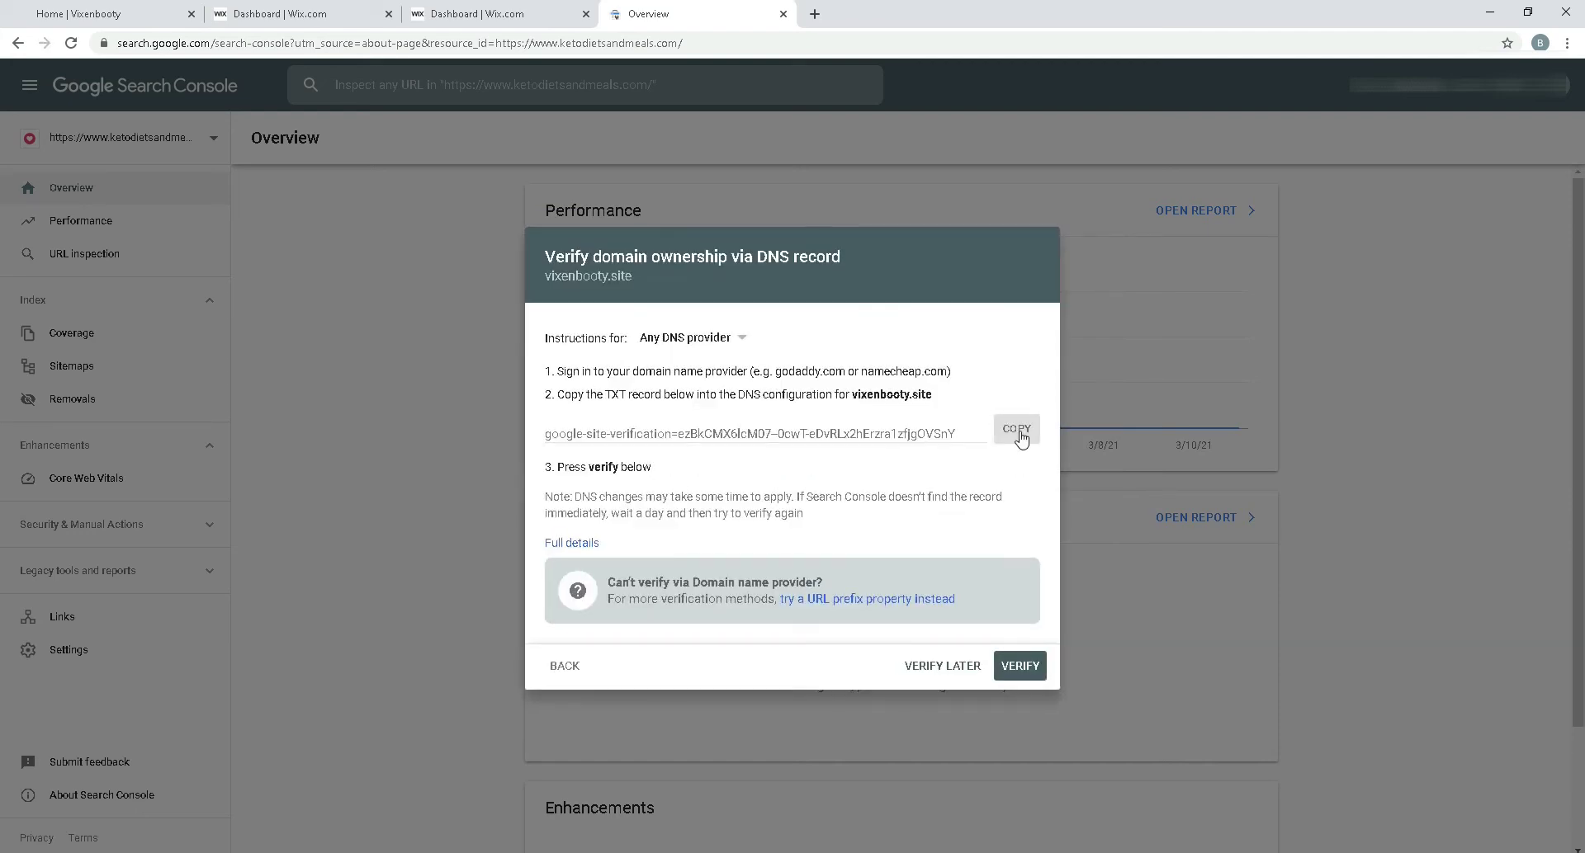
Step: Copy the site verification TXT record and review the DNS provider instructions
click(1016, 428)
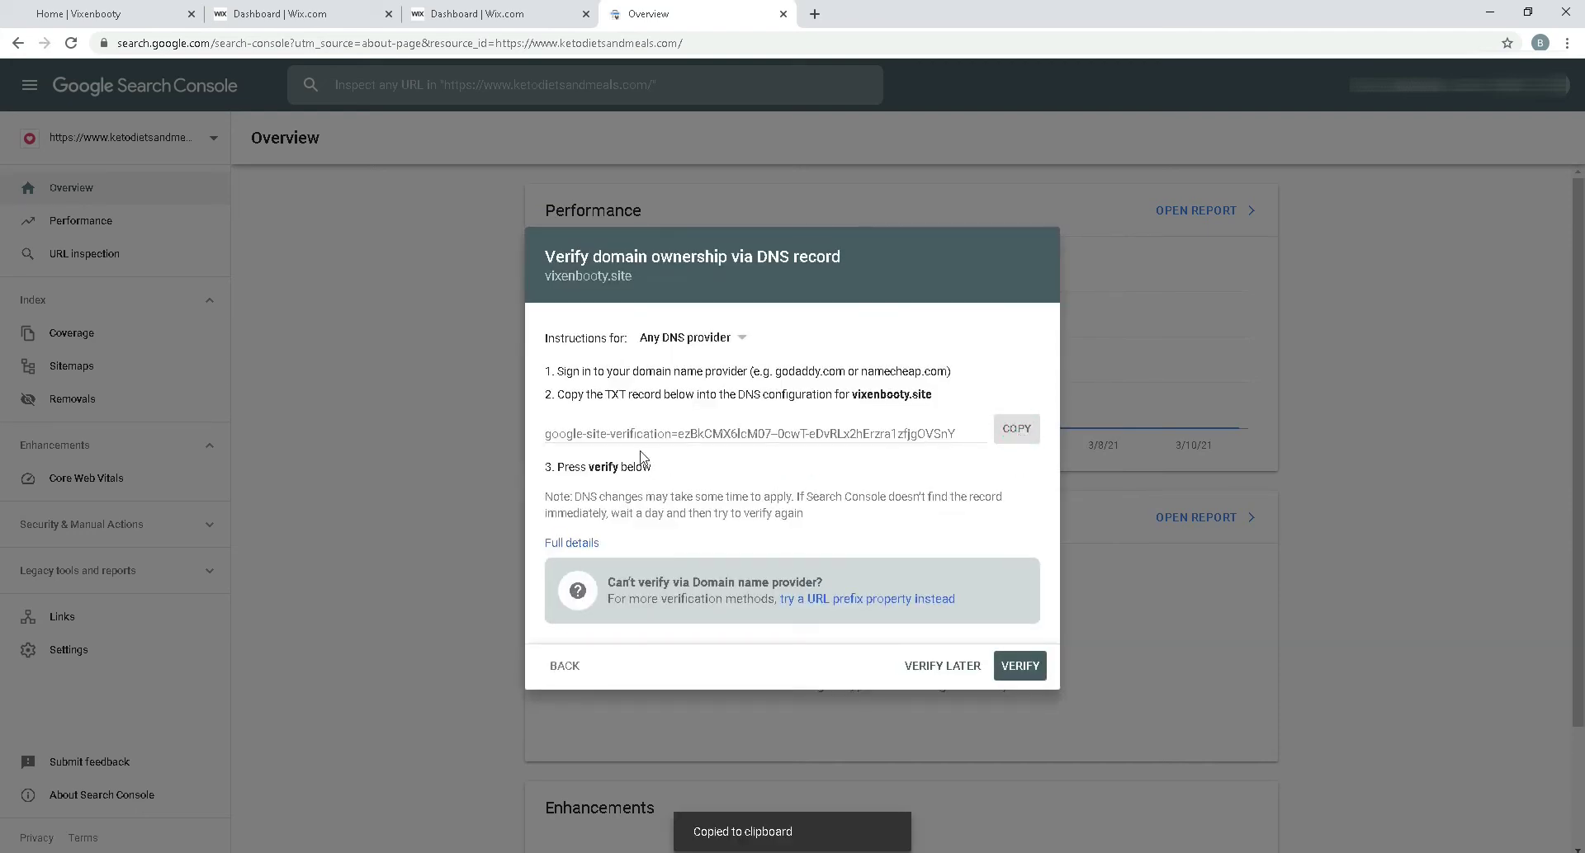
drag(546, 371, 888, 410)
click(740, 386)
Step: Return to the Wix DNS records, paste the site verification token as the new TXT record's value, and save the record
click(480, 22)
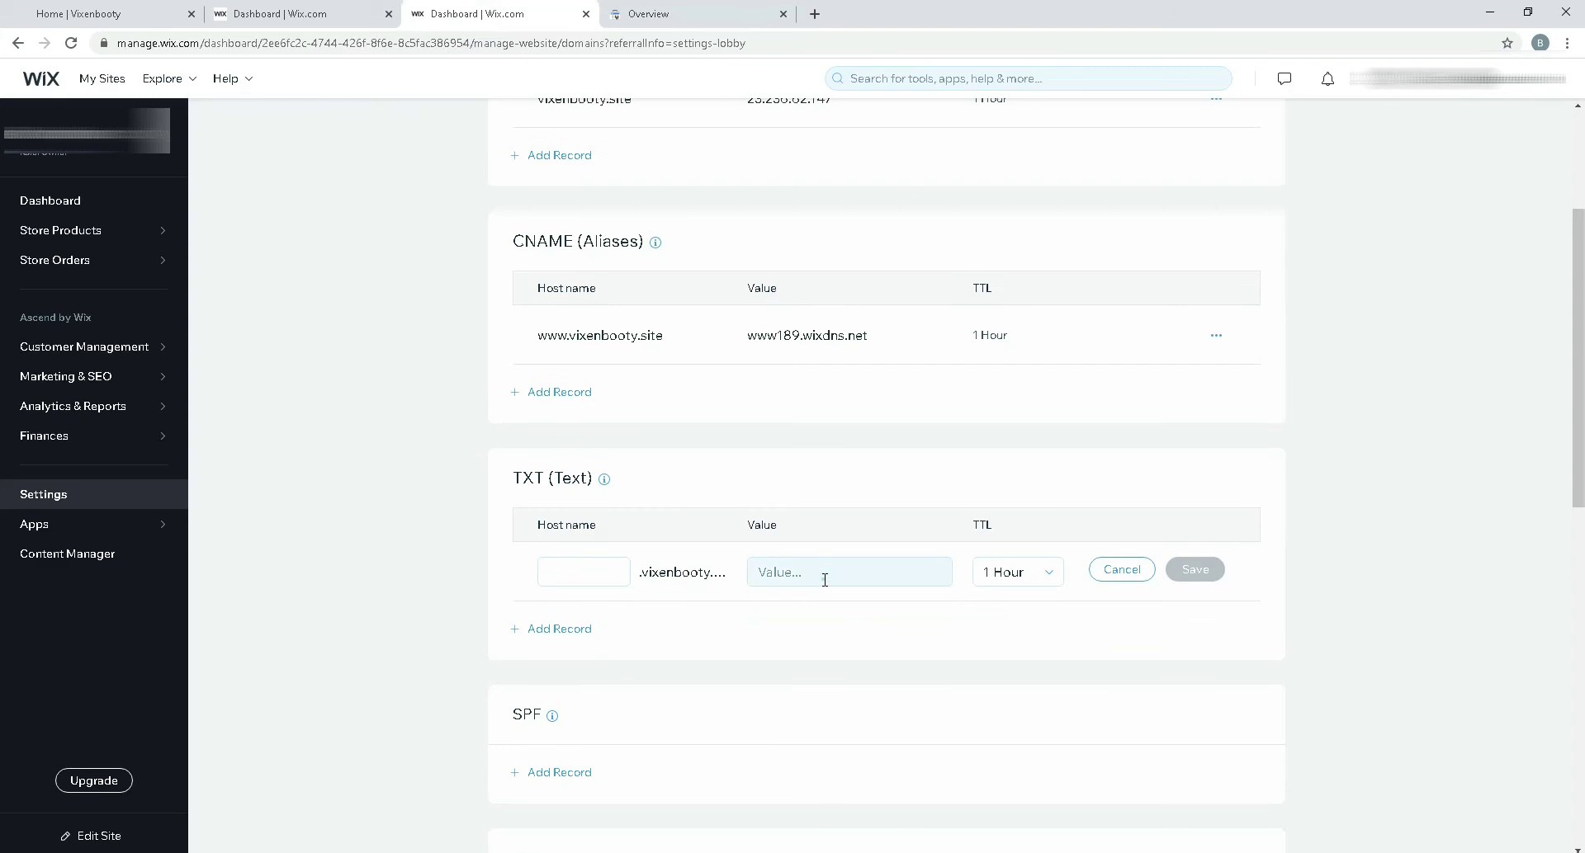
click(824, 579)
key(ctrl+v)
scroll(1044, 566, down, 2)
click(1195, 429)
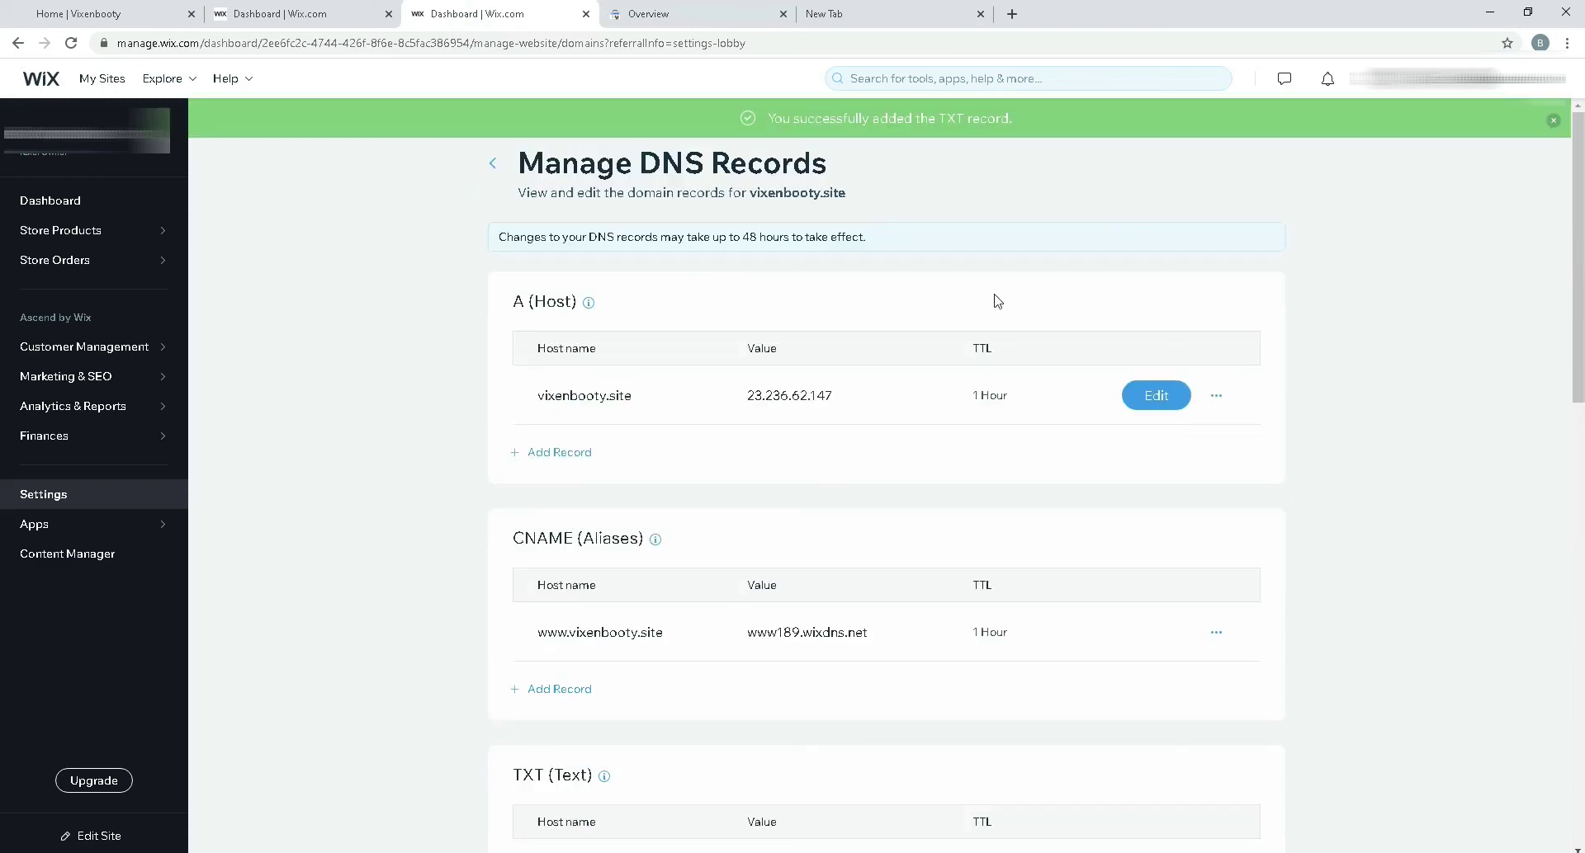
drag(806, 118, 1029, 122)
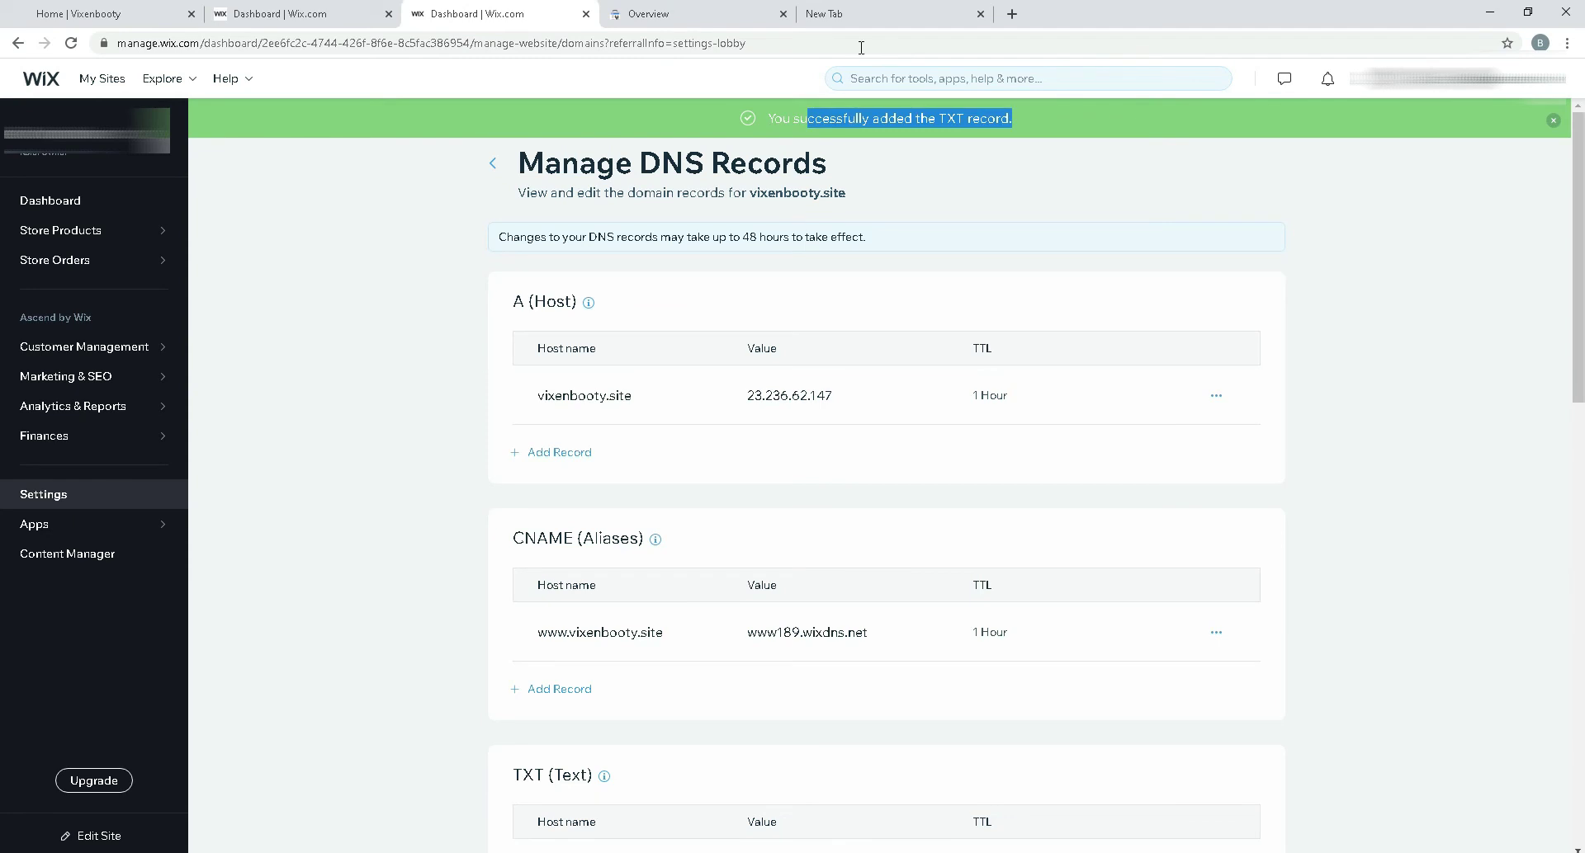
Step: Switch back to Google Search Console and try to verify ownership of vixenbooty.site via the DNS record
click(648, 13)
click(1023, 666)
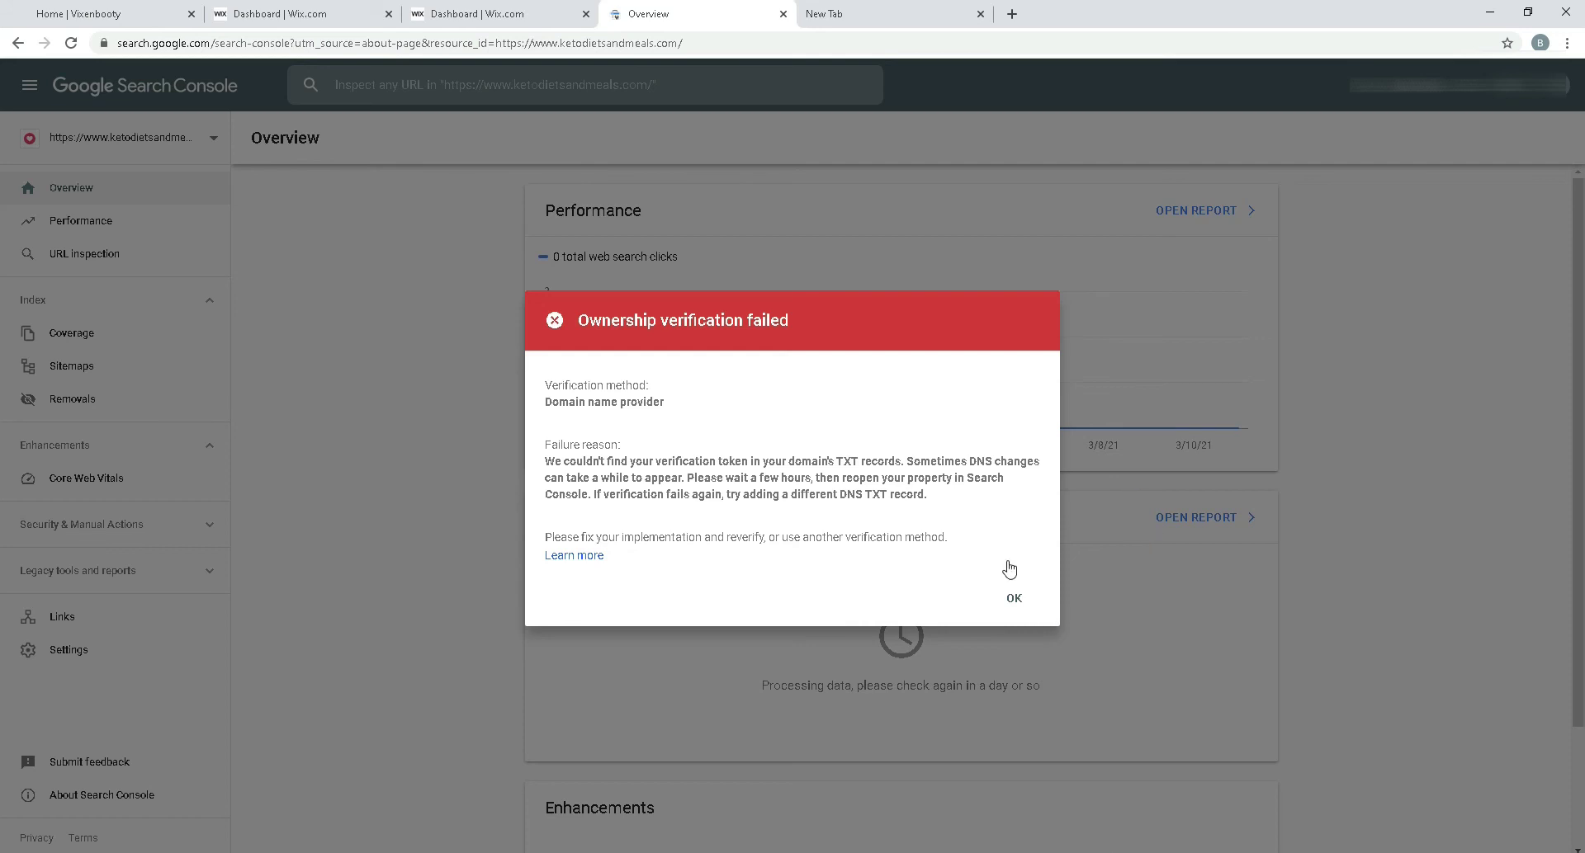
click(1020, 601)
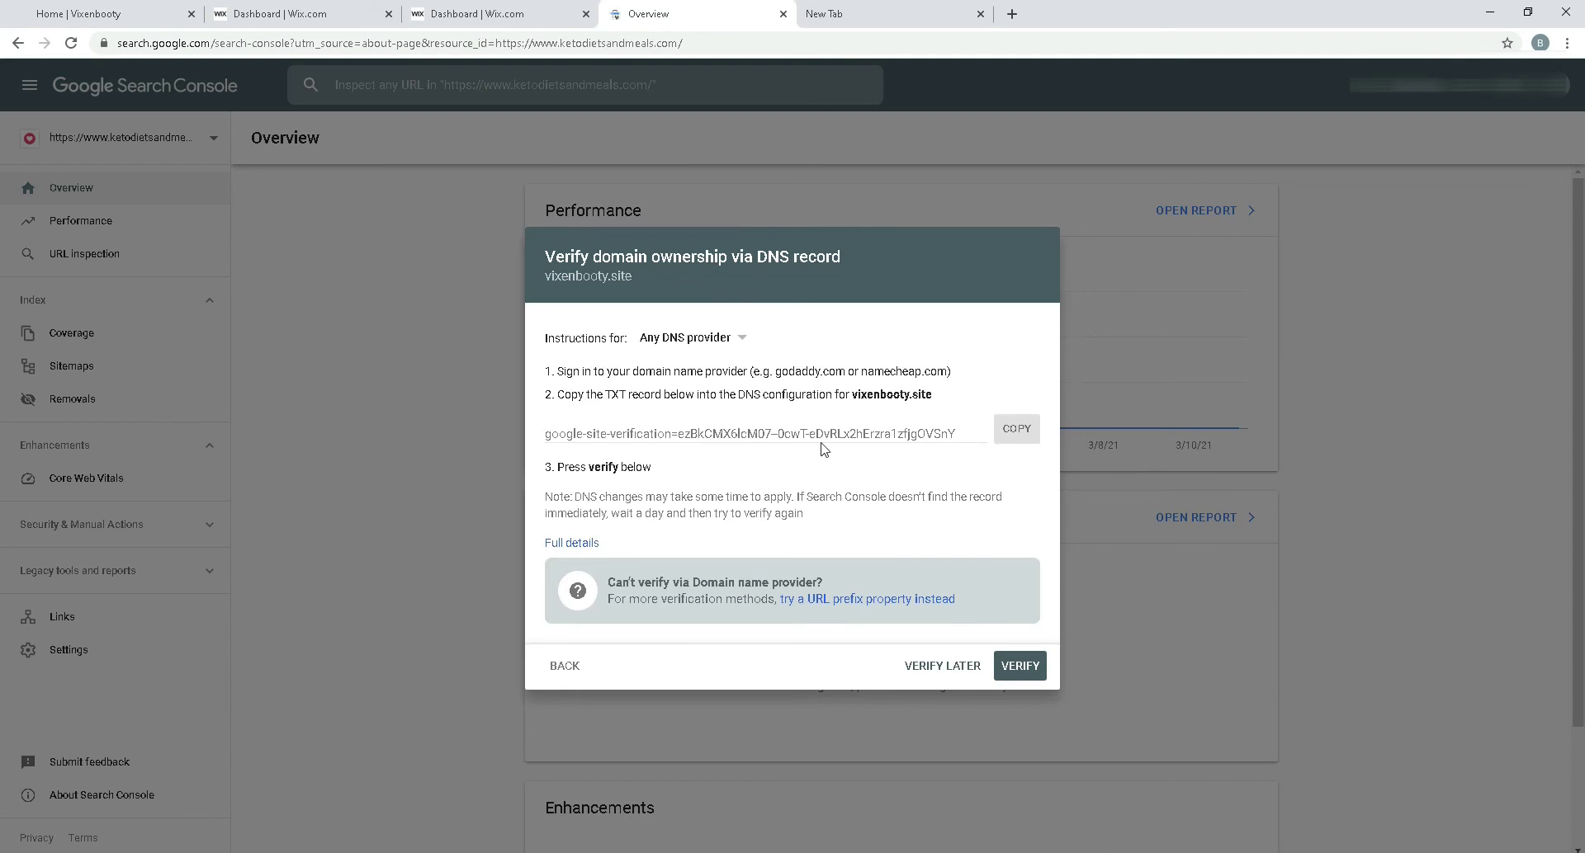
Step: Go back to the property type selection and choose the Domain type for entry
click(876, 601)
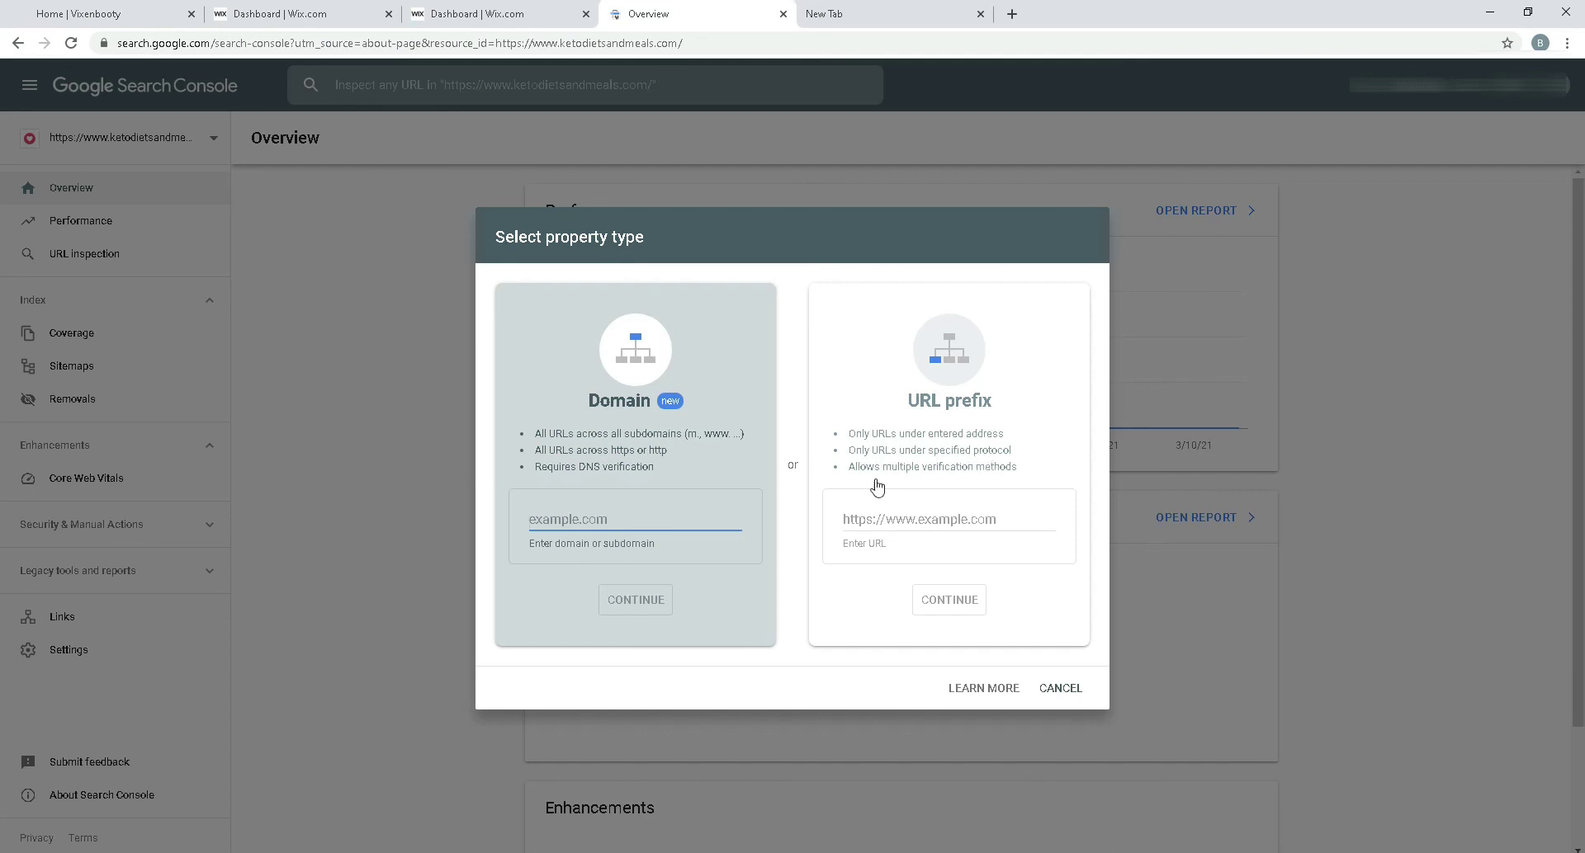
click(949, 518)
click(662, 517)
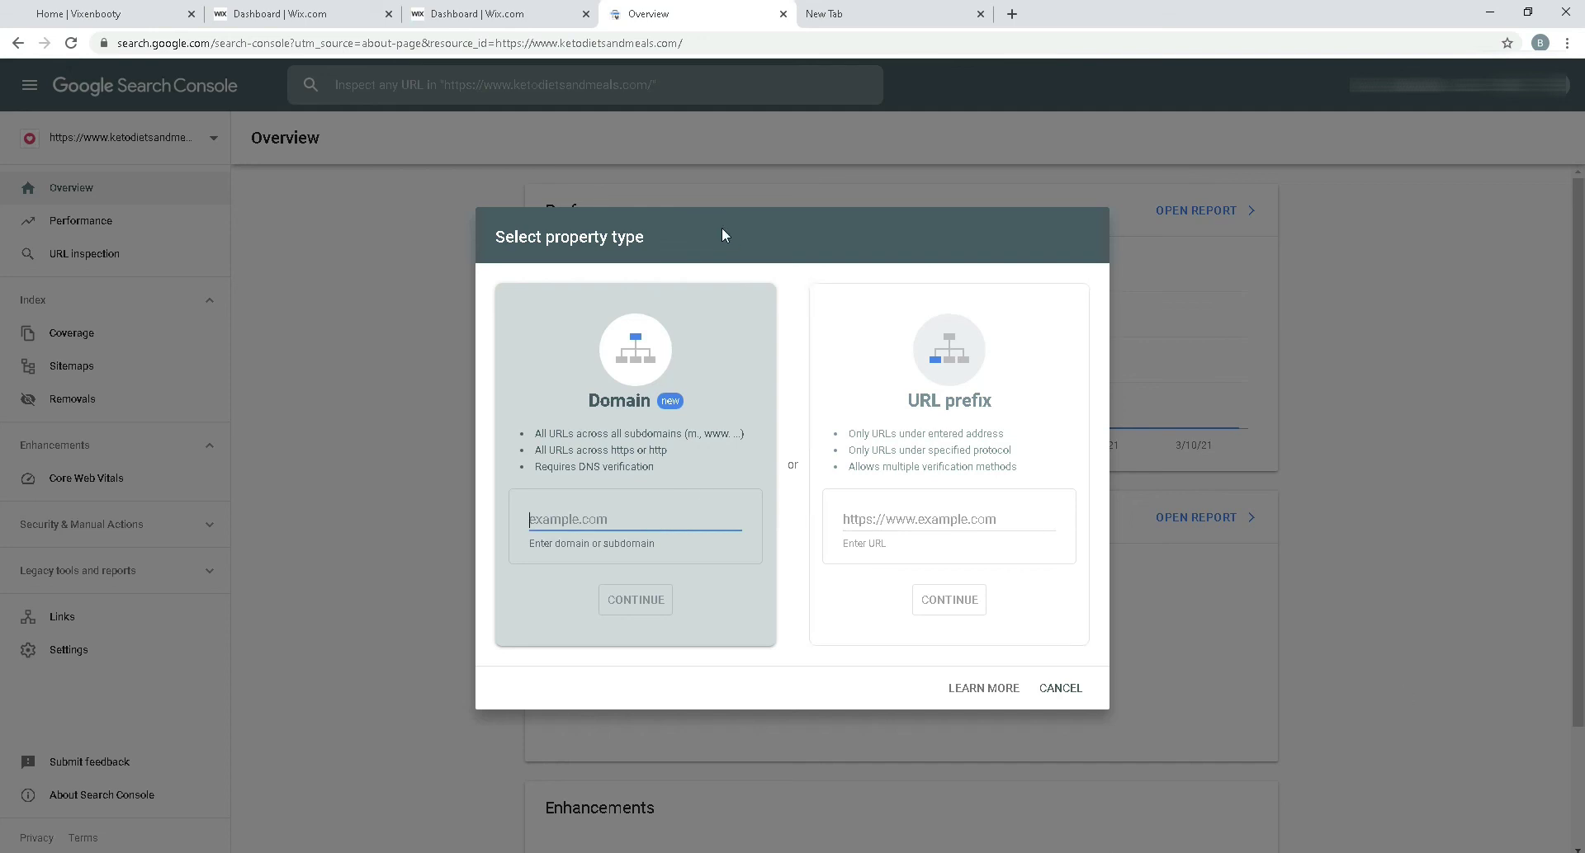
Step: Take the domain name from the Wix TXT record and submit vixenbooty.site, without the leading dot, as the Domain property
click(486, 11)
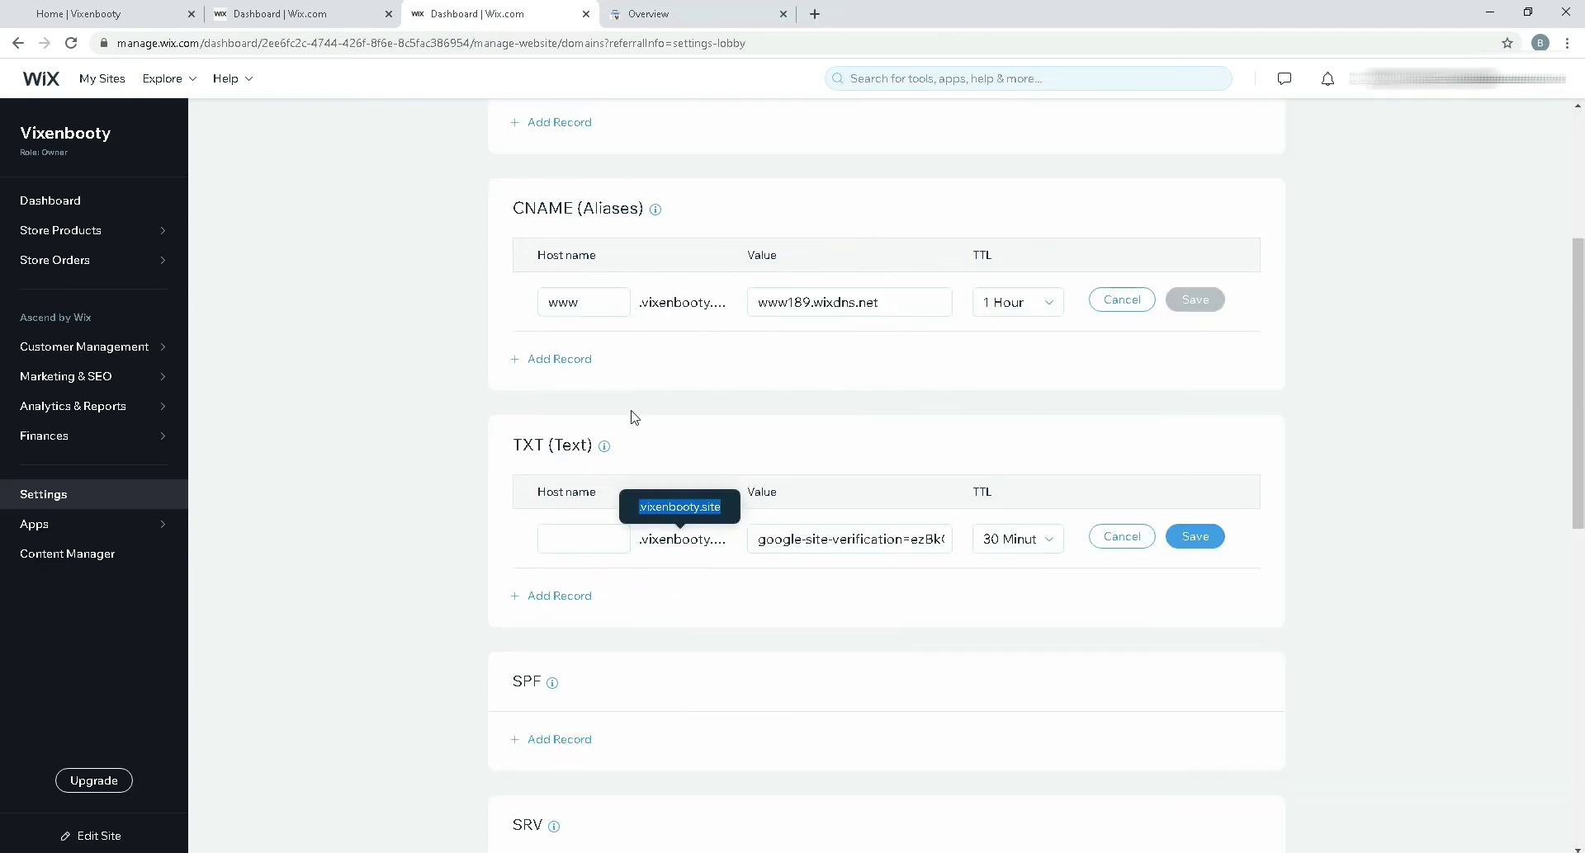
click(652, 13)
text(.vixenbooty.site)
click(513, 525)
key(Delete)
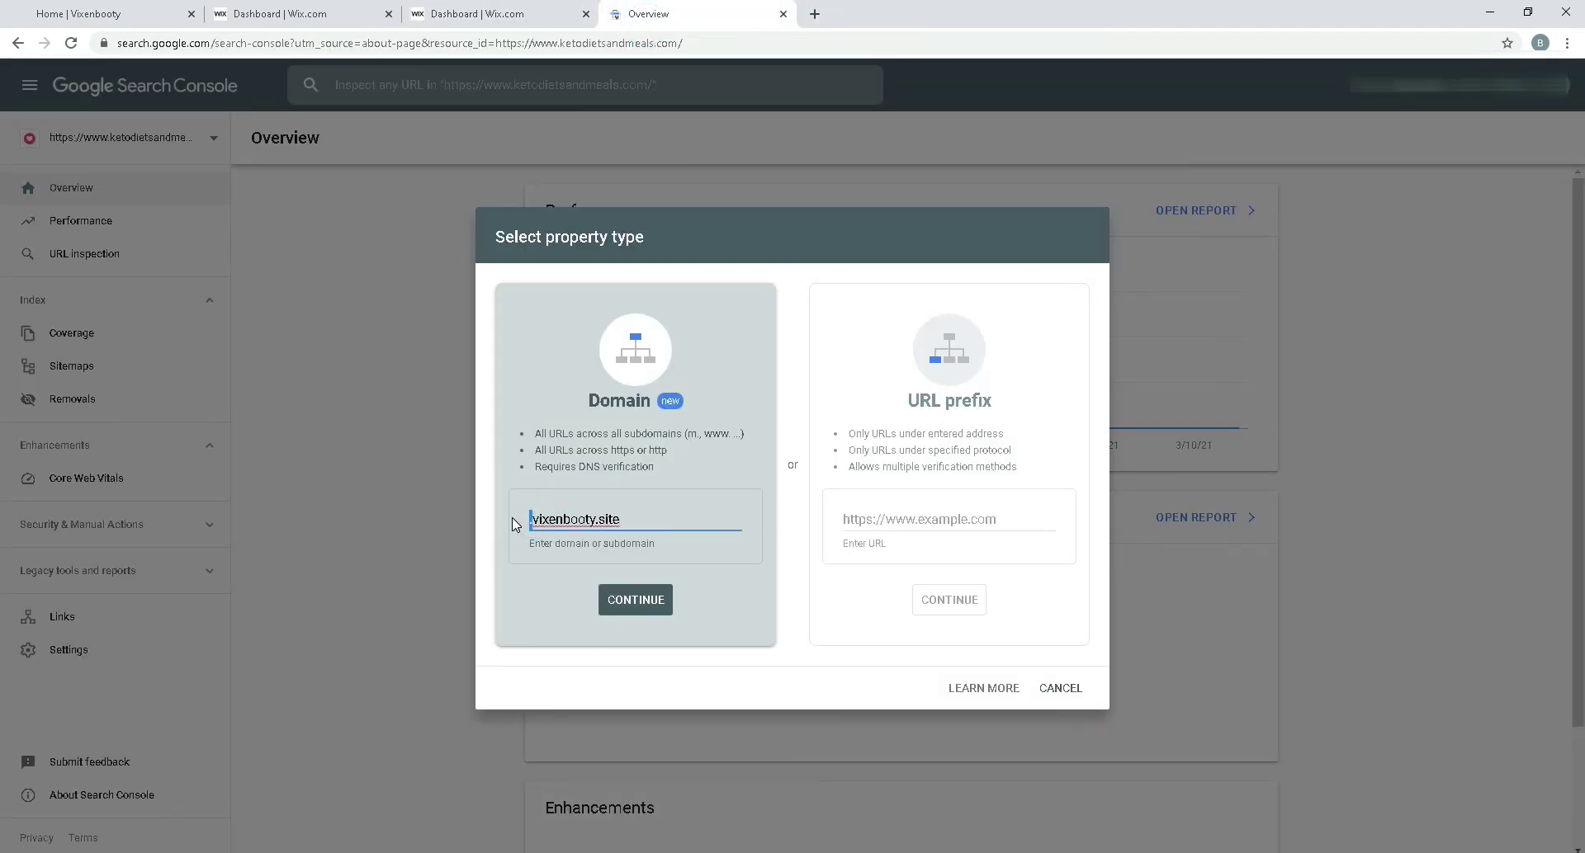
click(625, 610)
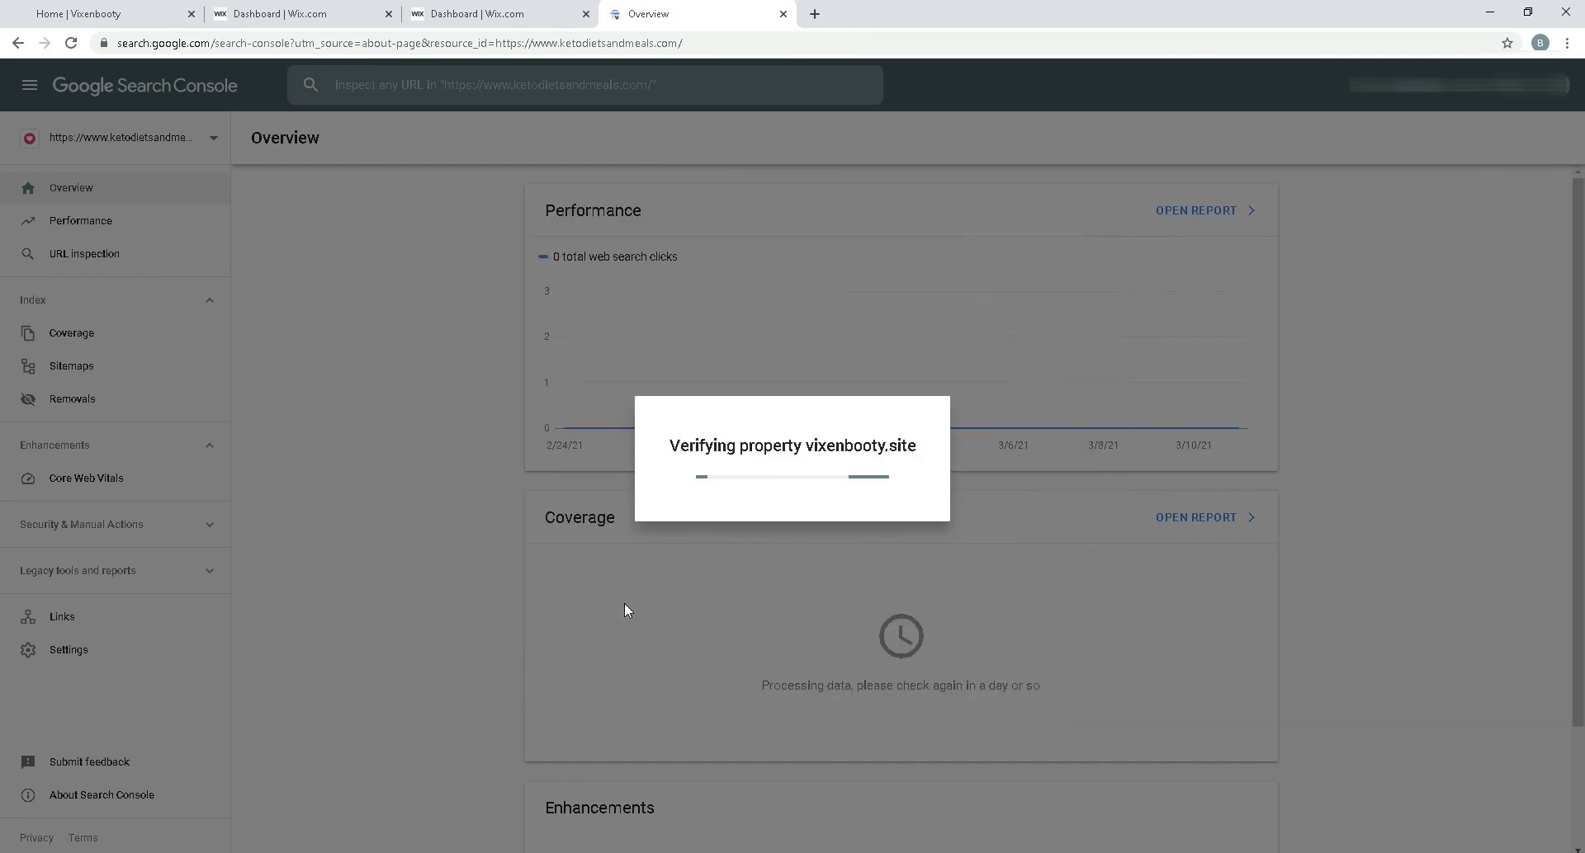